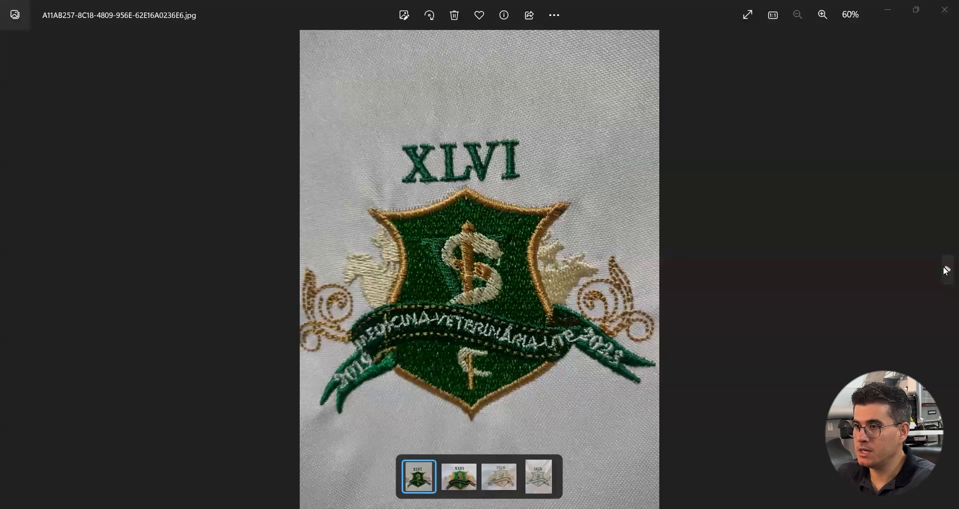
Compare the two front-side photos of the embroidered XLVI veterinary crest, alternating between the white-lettered and gold-lettered versions
click(946, 270)
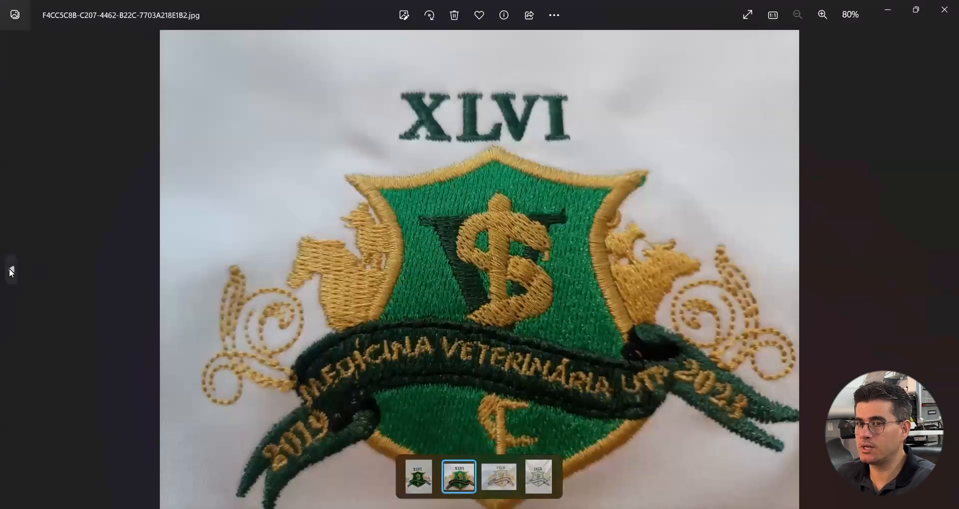
click(10, 270)
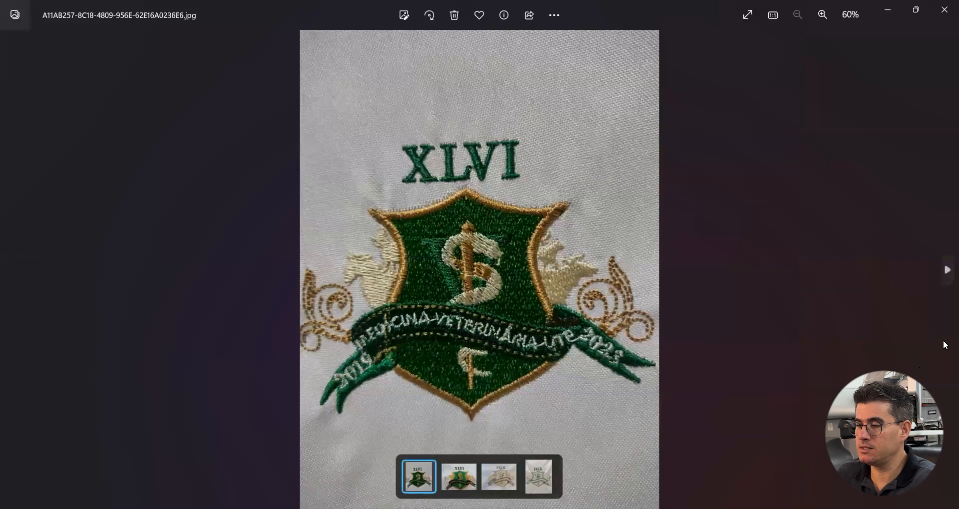
click(945, 270)
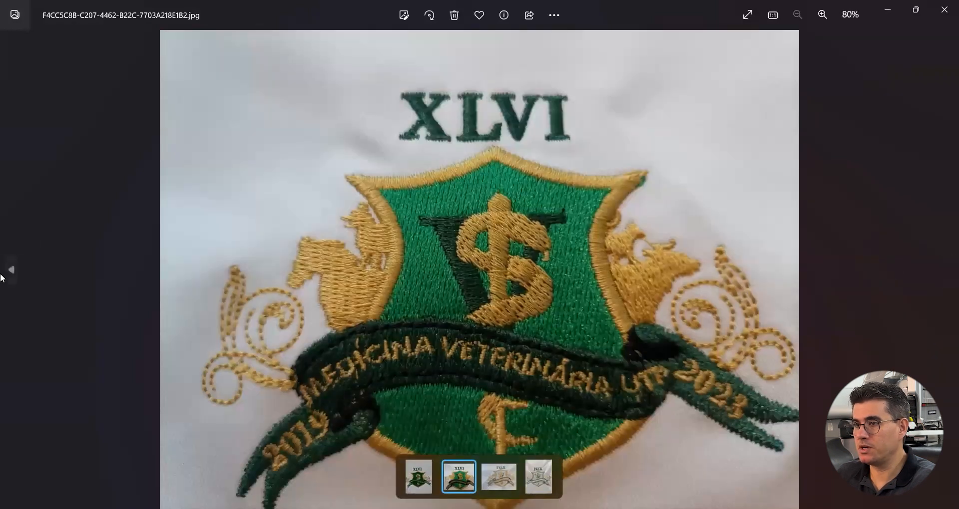
click(10, 270)
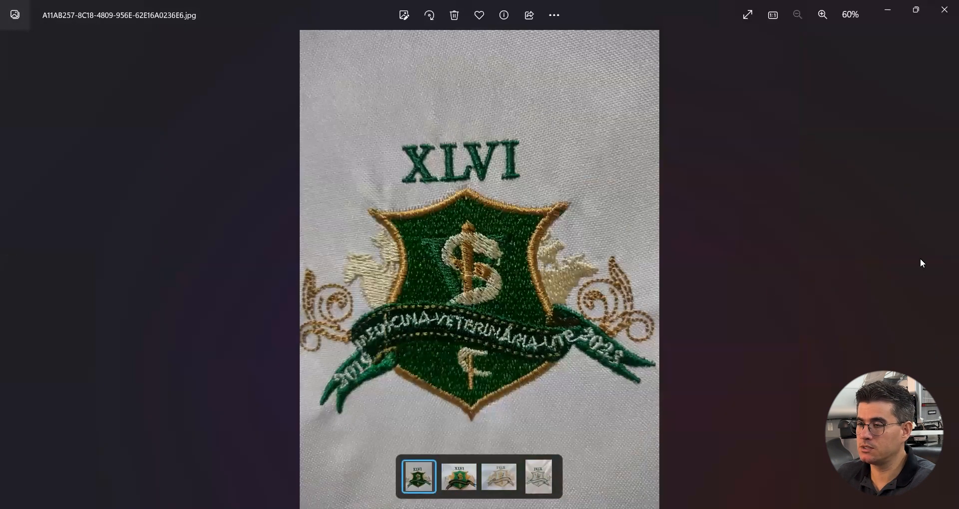
click(944, 267)
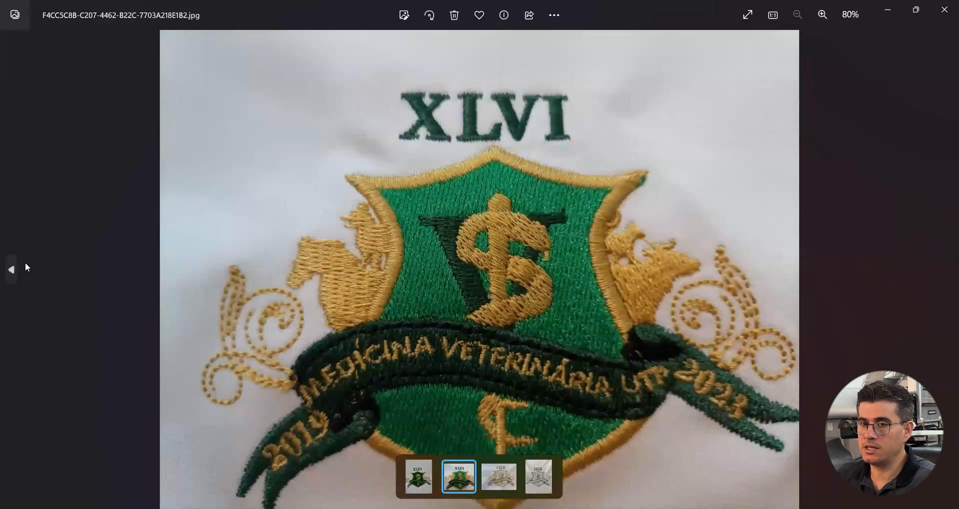
click(12, 266)
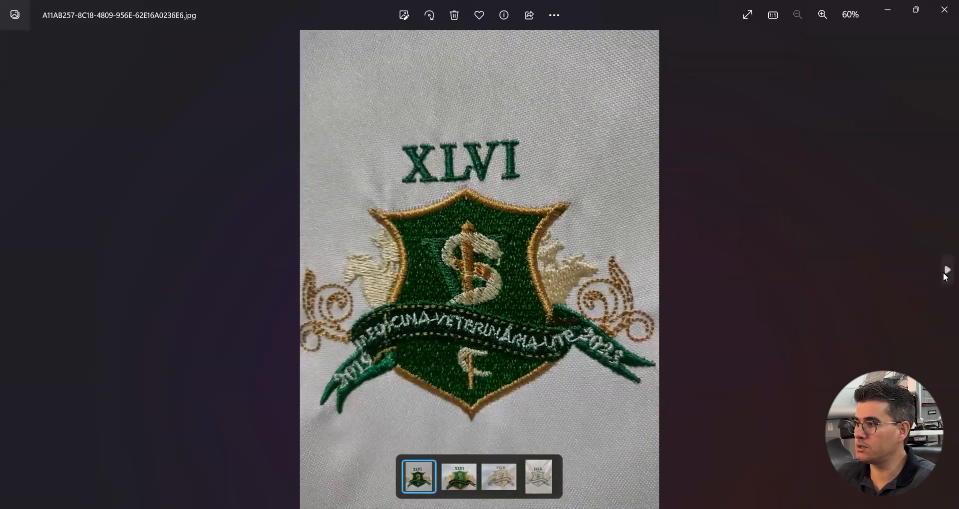
click(945, 272)
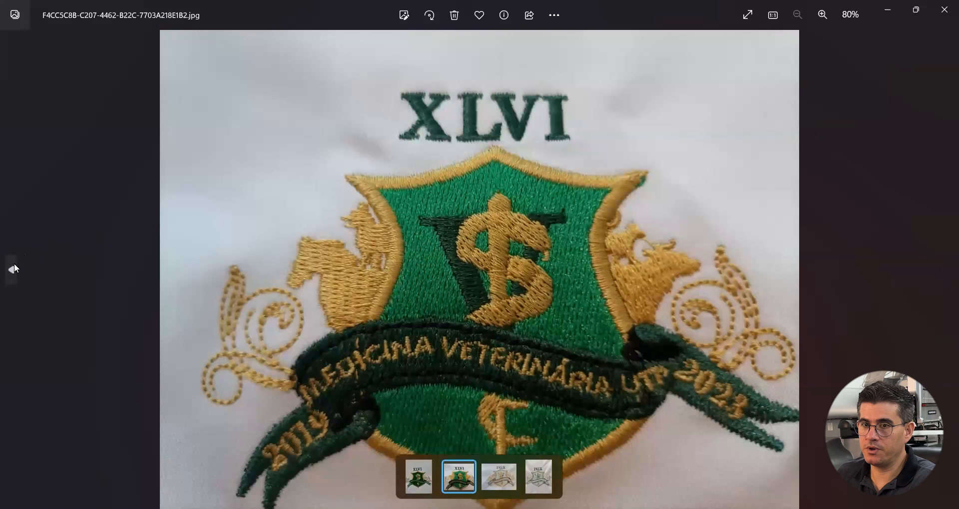
click(12, 267)
click(945, 270)
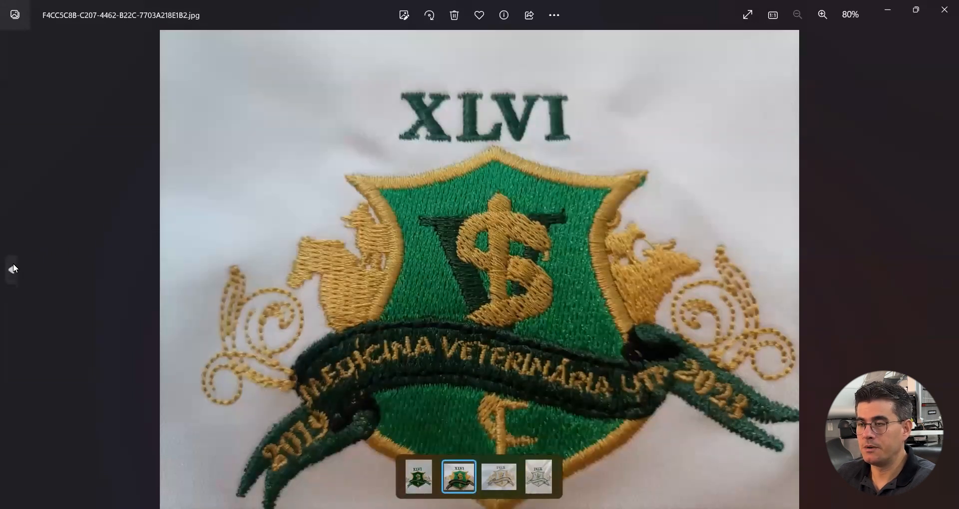
click(13, 269)
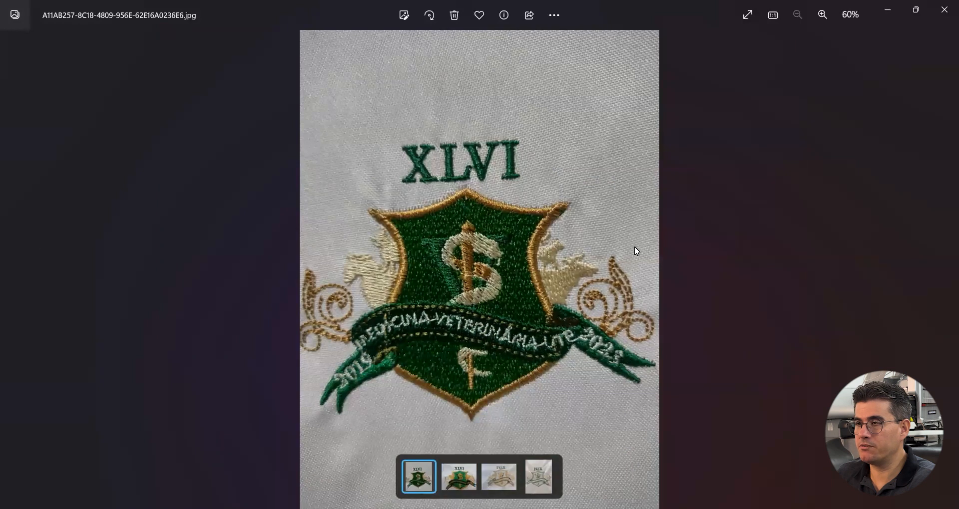
click(944, 270)
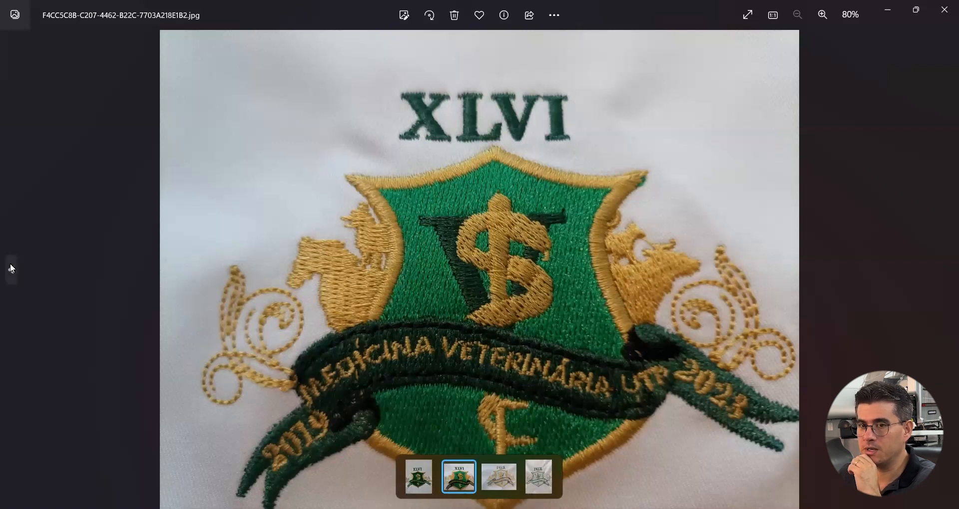
click(11, 269)
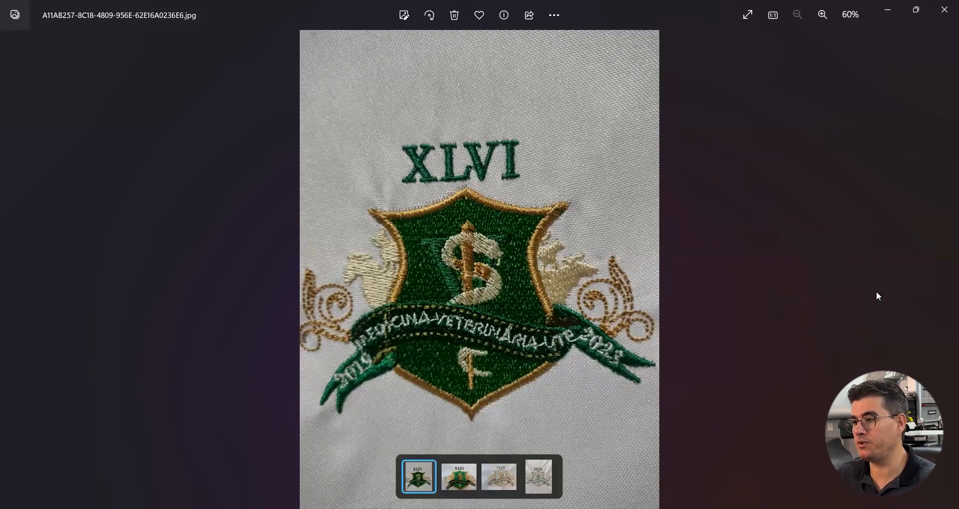
mouse_move(943, 279)
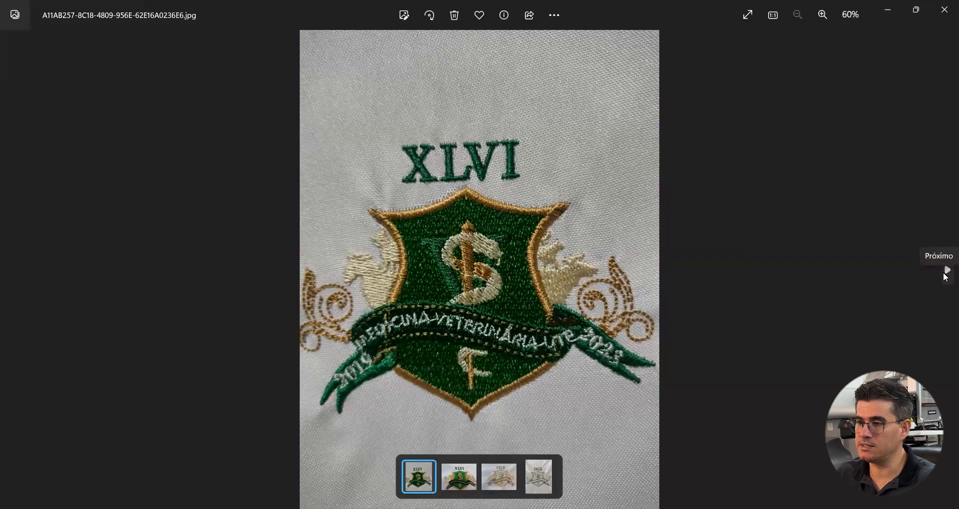
click(945, 275)
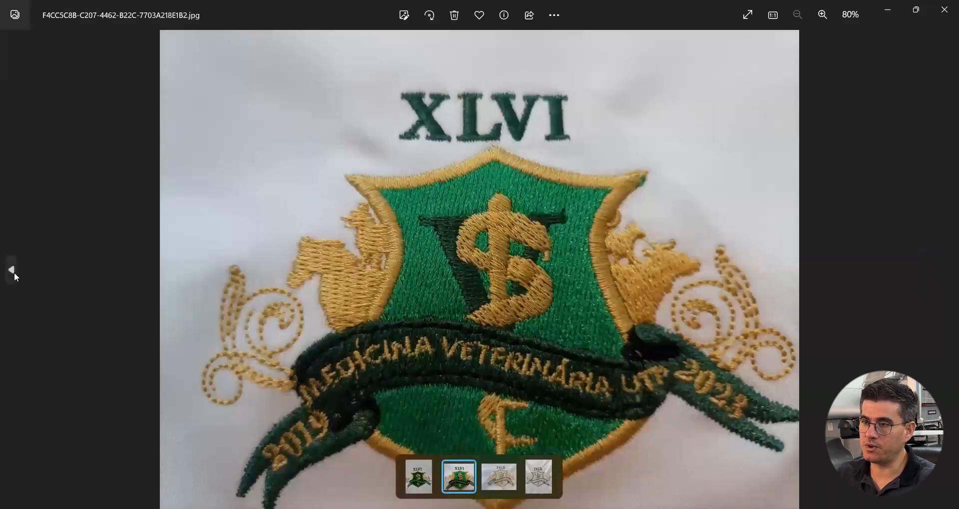
click(15, 272)
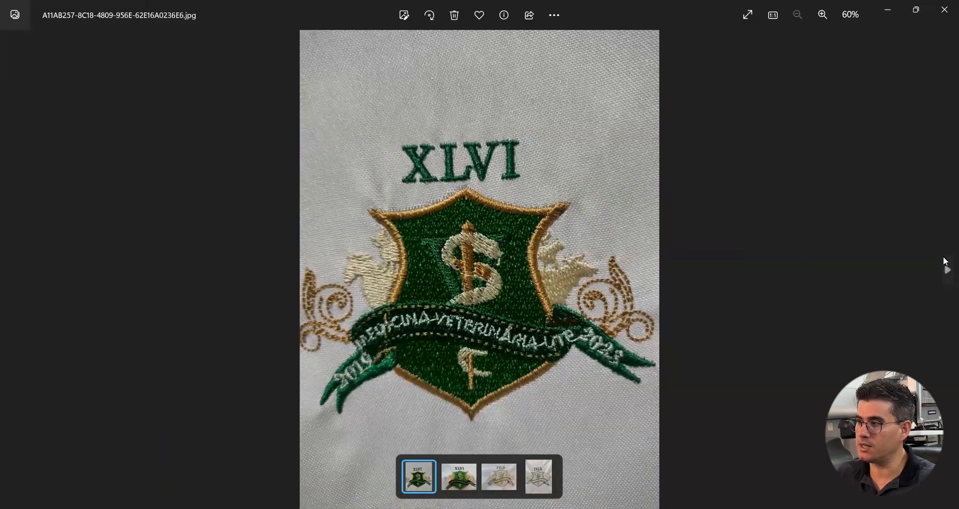
click(946, 273)
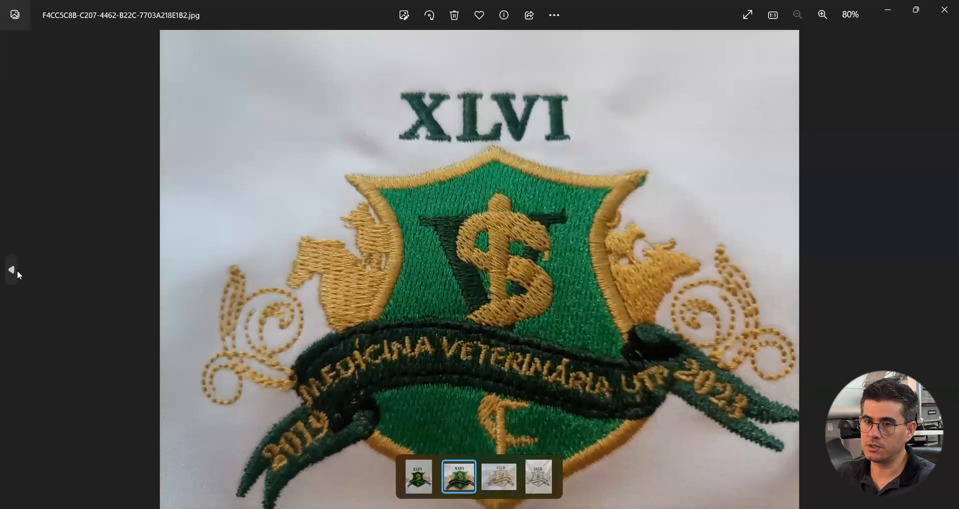
click(12, 271)
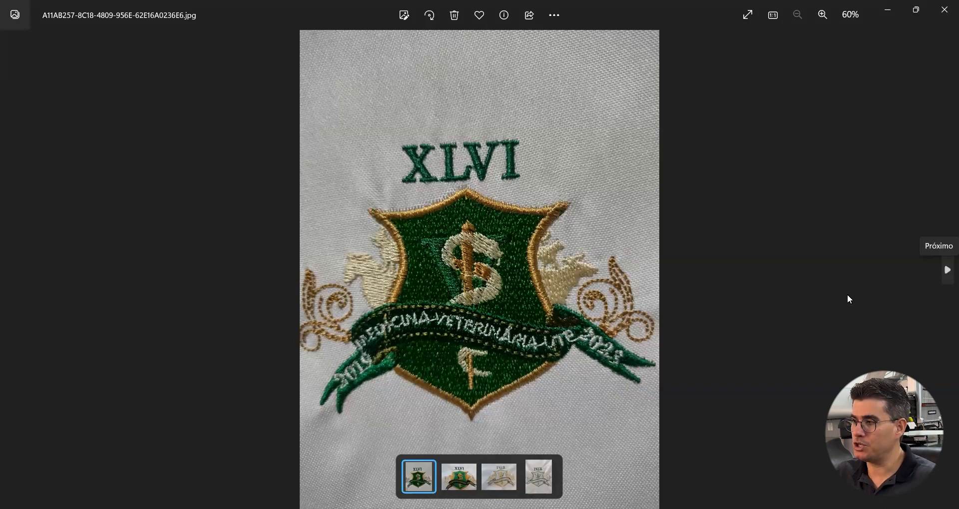
click(945, 278)
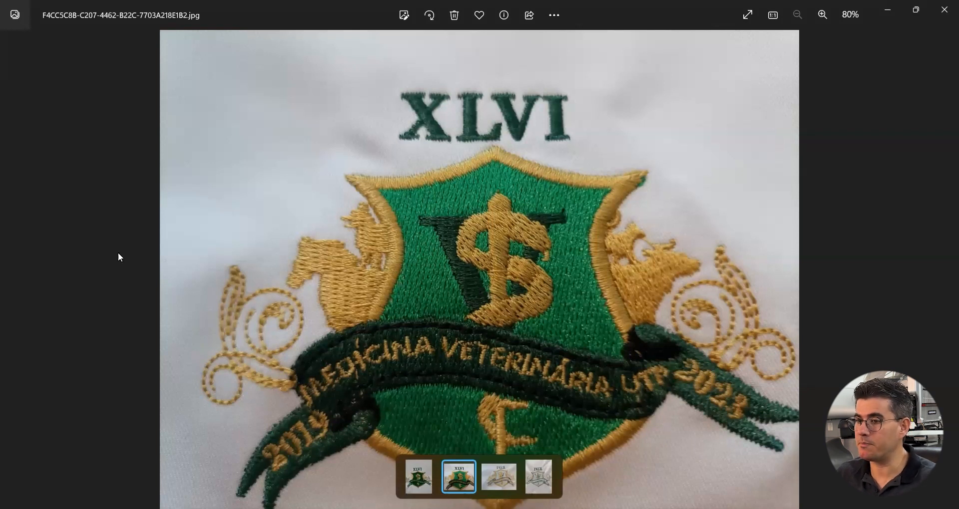
click(10, 269)
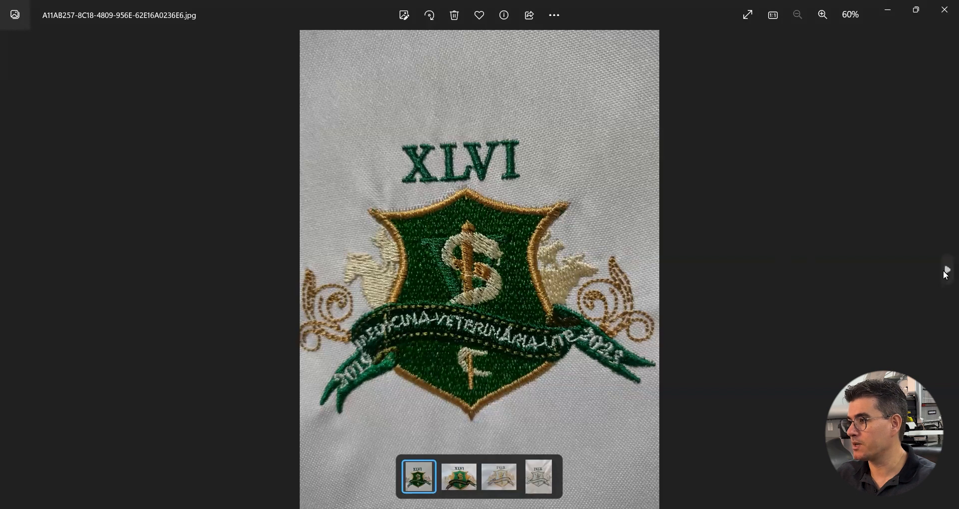
Bring up the two reverse-side photos of the embroidered crest and compare their thread tension and bobbin stitching
click(945, 274)
click(945, 275)
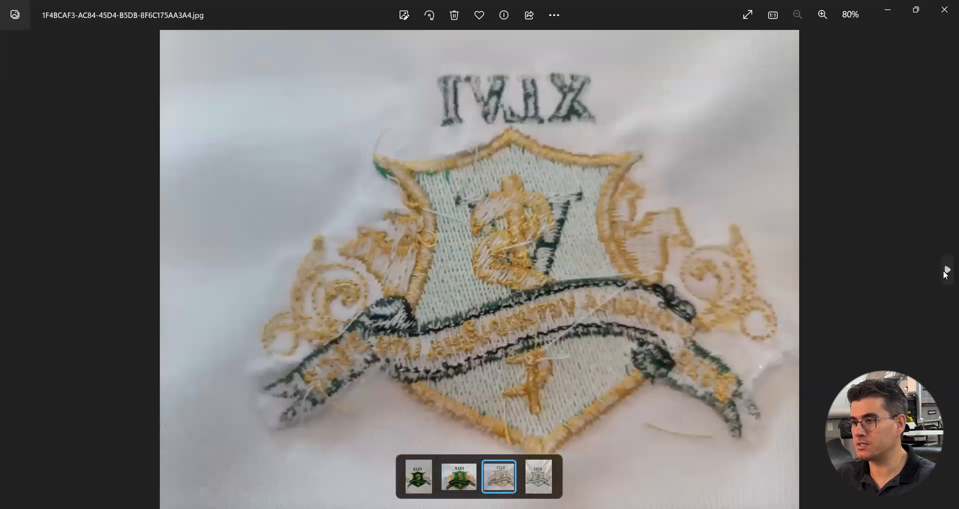
click(945, 277)
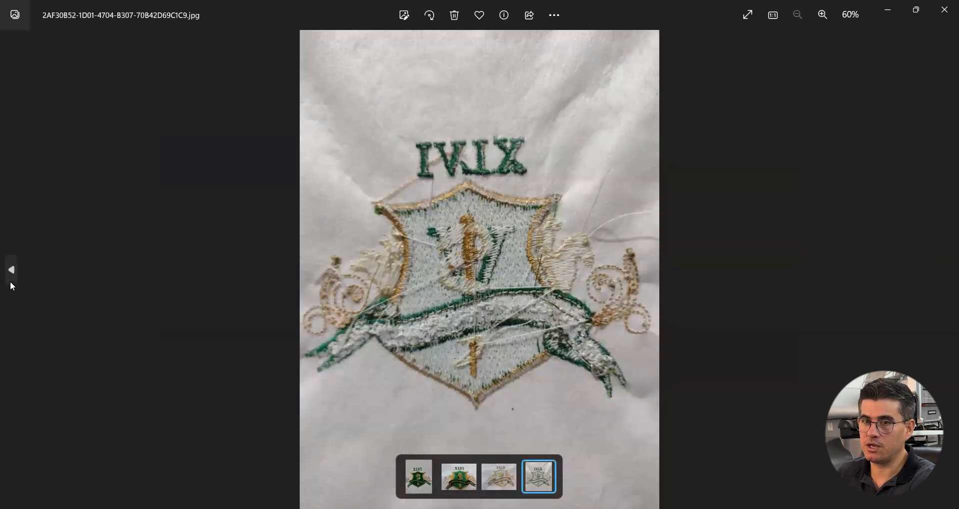
click(12, 269)
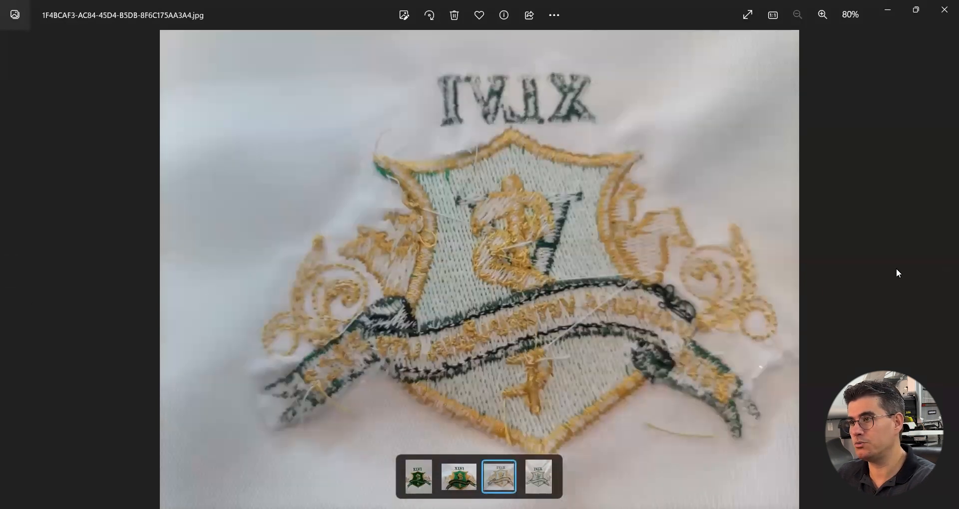
click(946, 271)
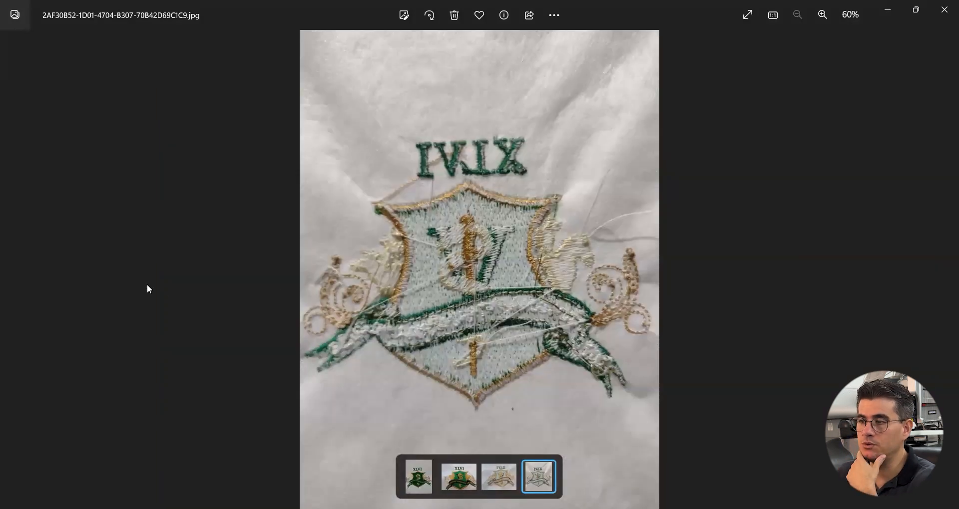
click(12, 272)
mouse_move(943, 258)
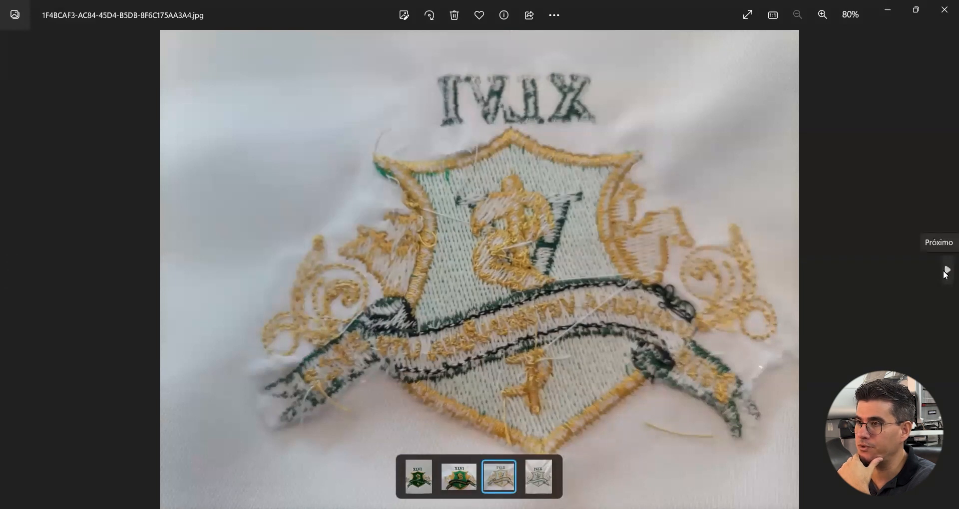
click(946, 275)
Examine the loose threads and the ribbon stitching up close on the back of the white-lettered crest, ending at the previous photo
scroll(487, 192, up, 4)
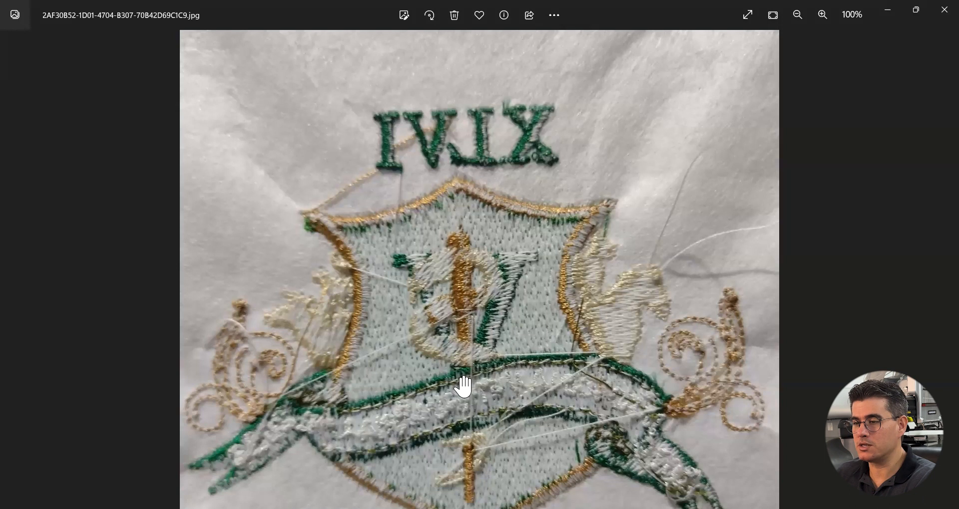
scroll(467, 439, up, 1)
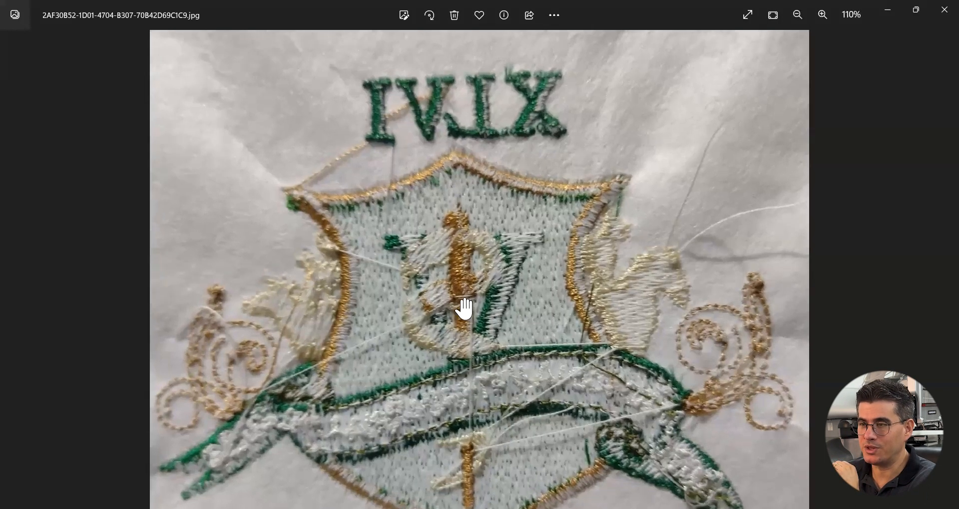
scroll(464, 312, up, 3)
scroll(464, 319, down, 3)
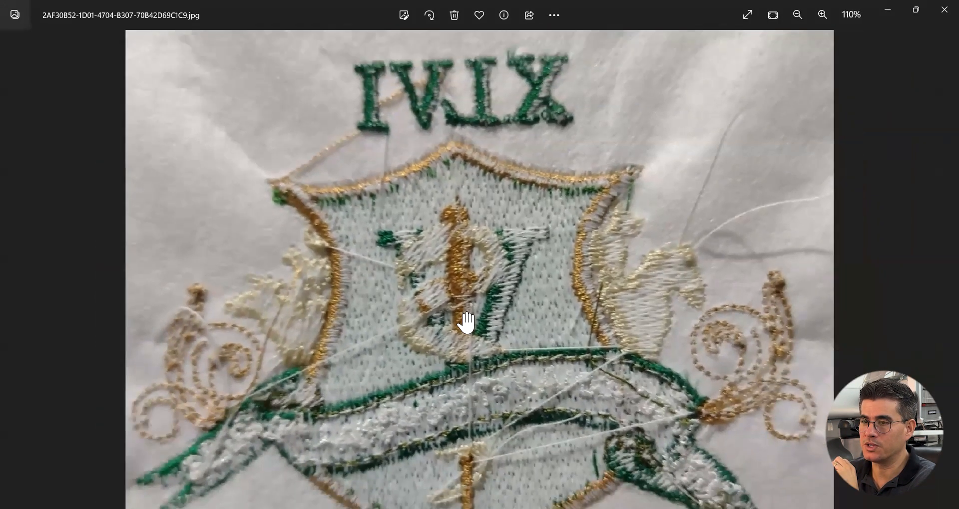
scroll(467, 323, down, 2)
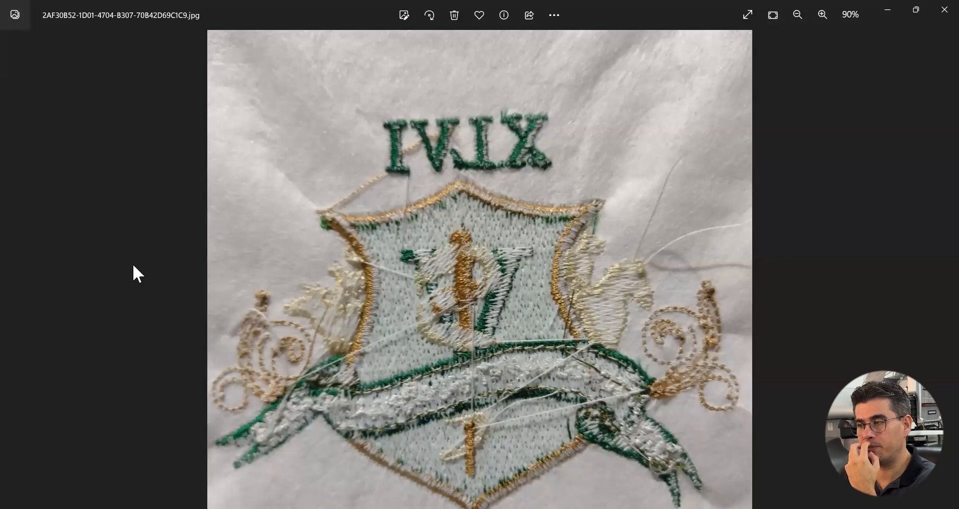
click(12, 269)
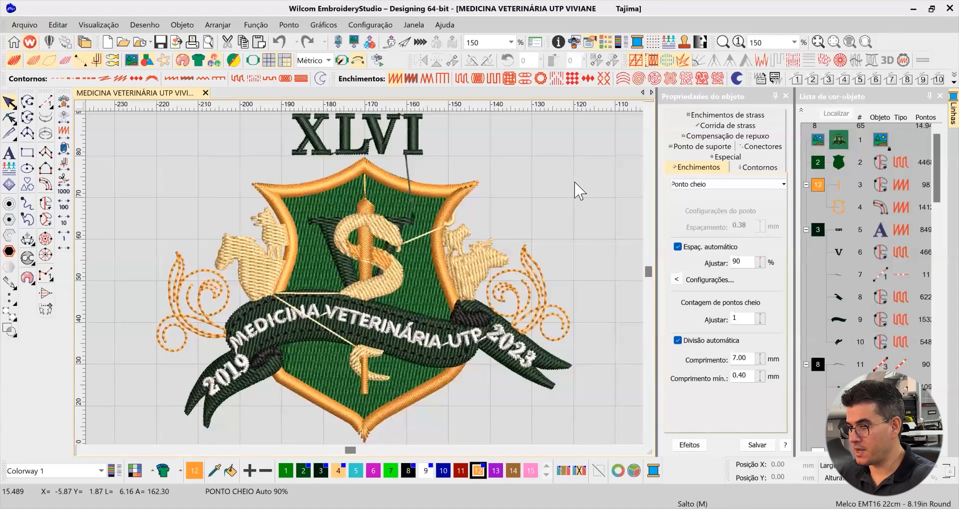
In Wilcom EmbroideryStudio, collapse the colour-object list to its colour groups and examine the MEDICINA VETERINÁRIA UTP lettering on the ribbon up close
click(802, 110)
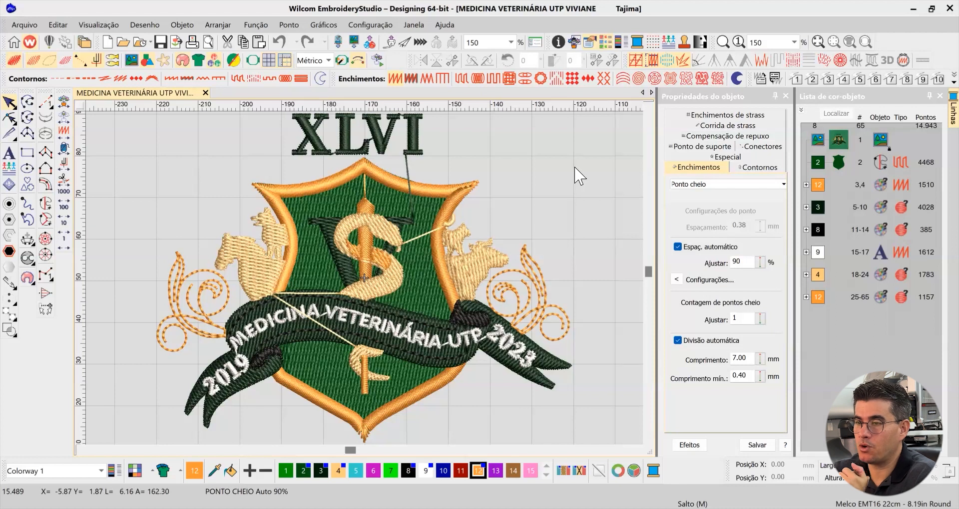
scroll(364, 277, up, 4)
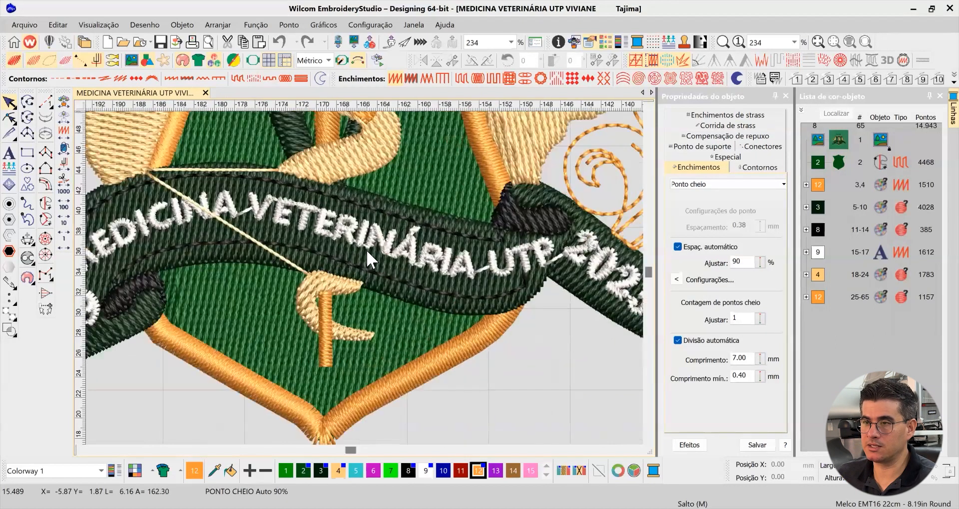
scroll(367, 252, up, 6)
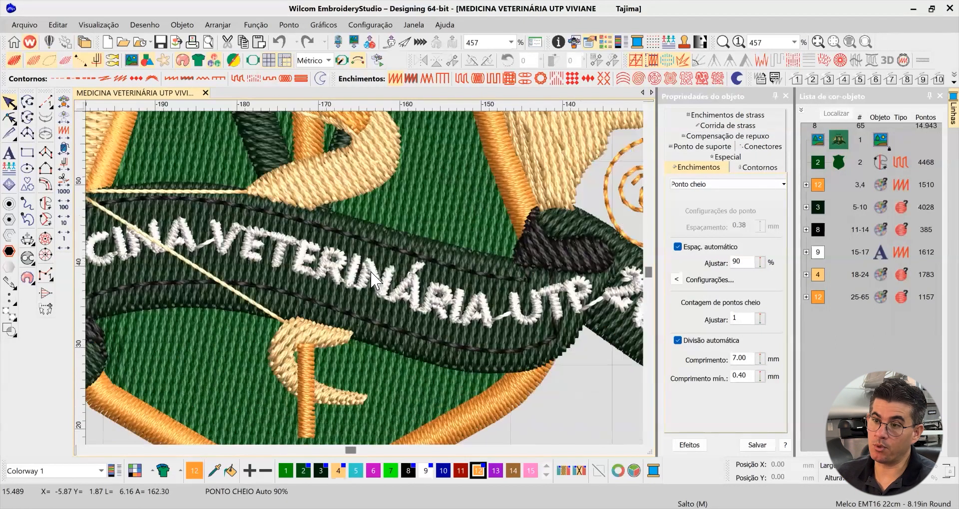
scroll(372, 280, down, 2)
scroll(365, 279, down, 2)
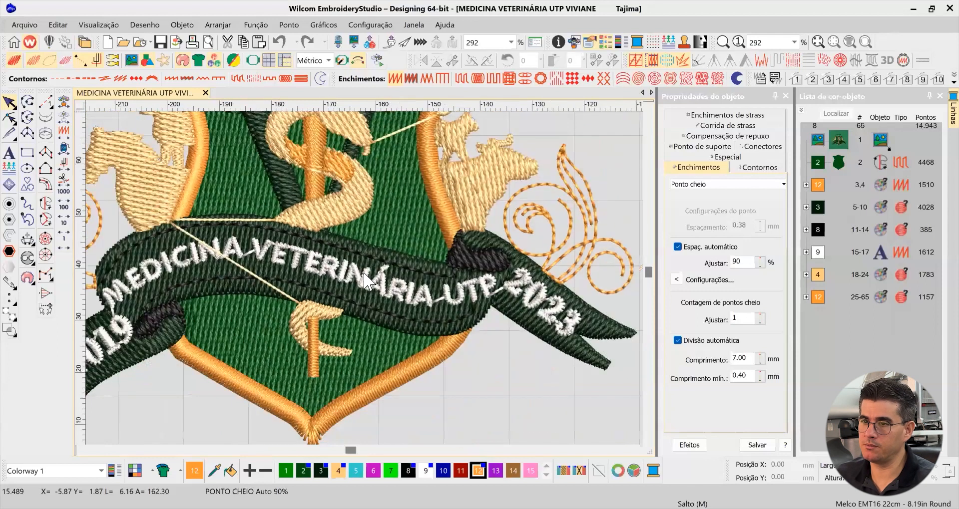
scroll(364, 277, down, 3)
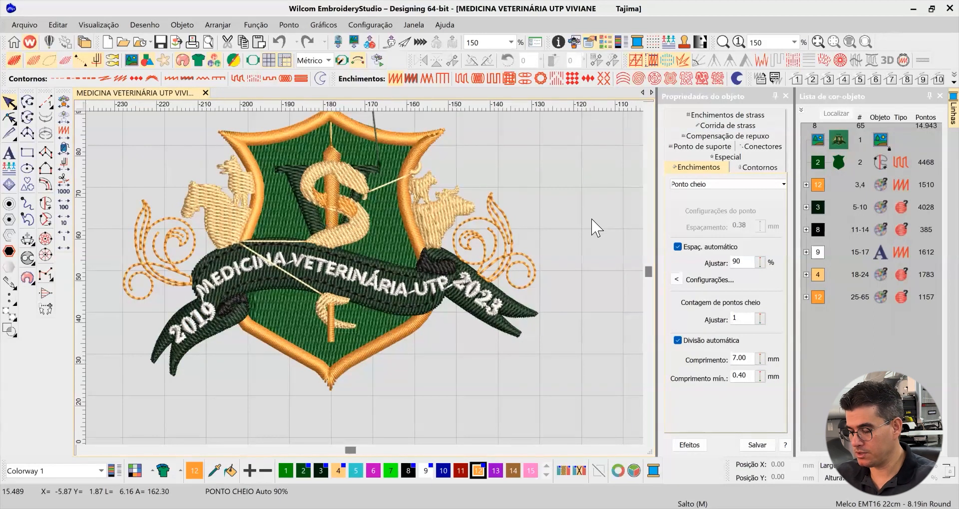
key(c)
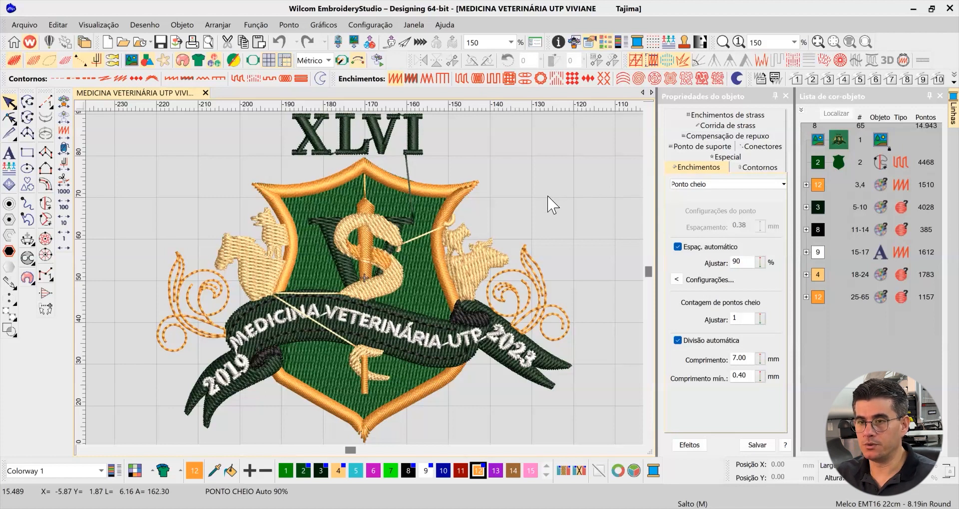
key(ctrl+a)
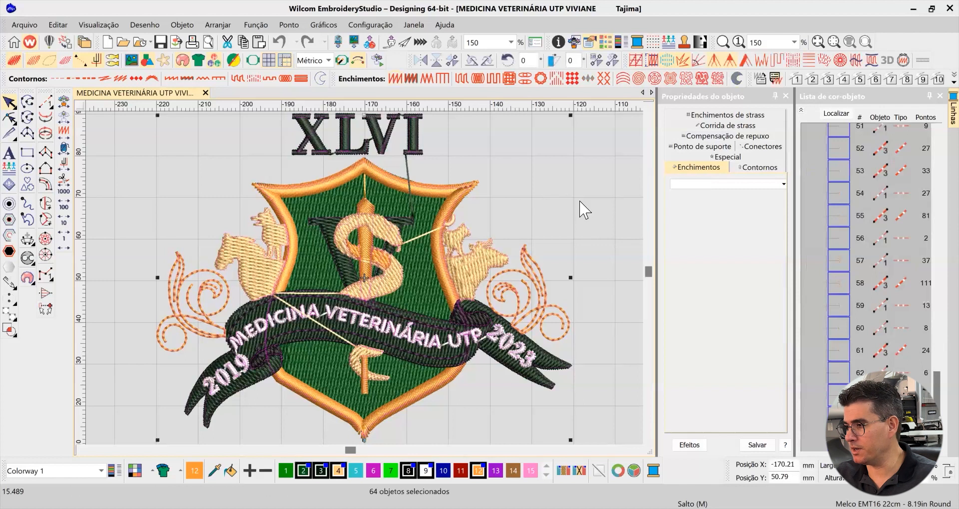
click(580, 222)
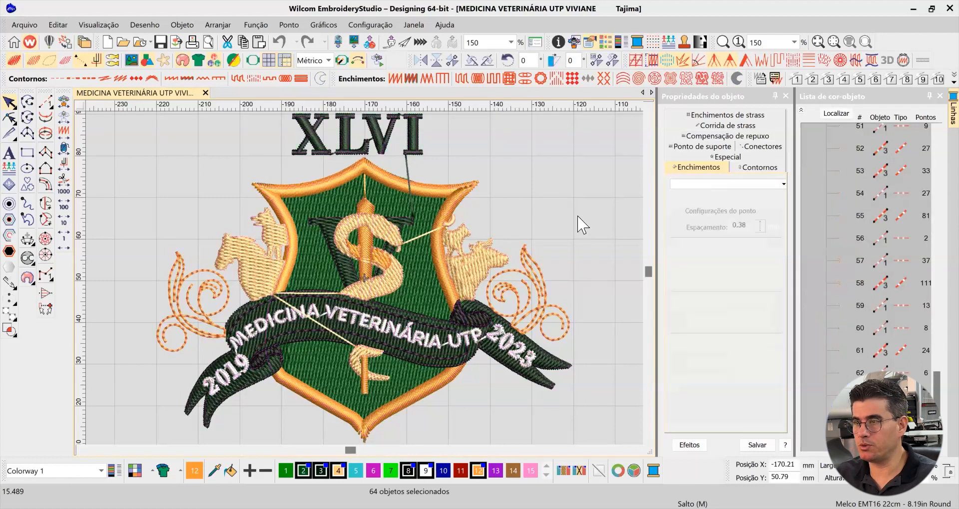
click(801, 111)
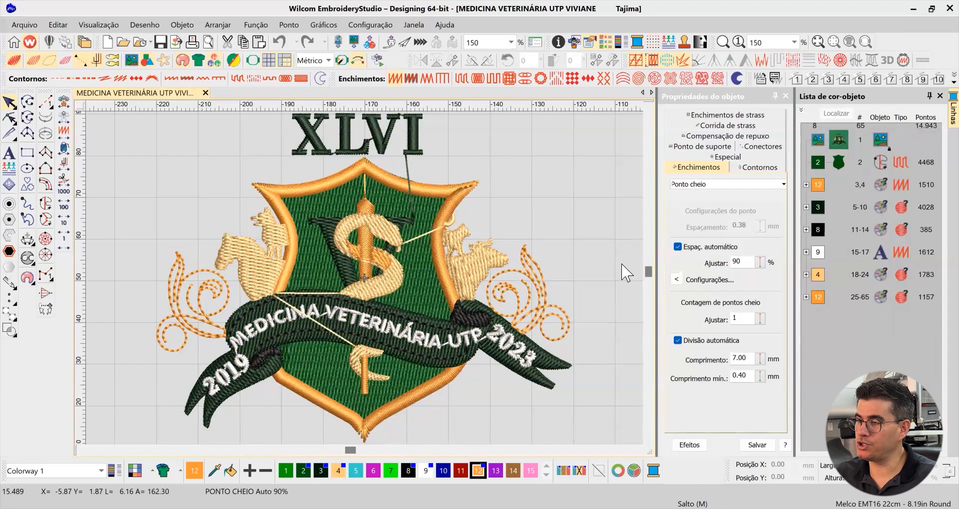
click(574, 213)
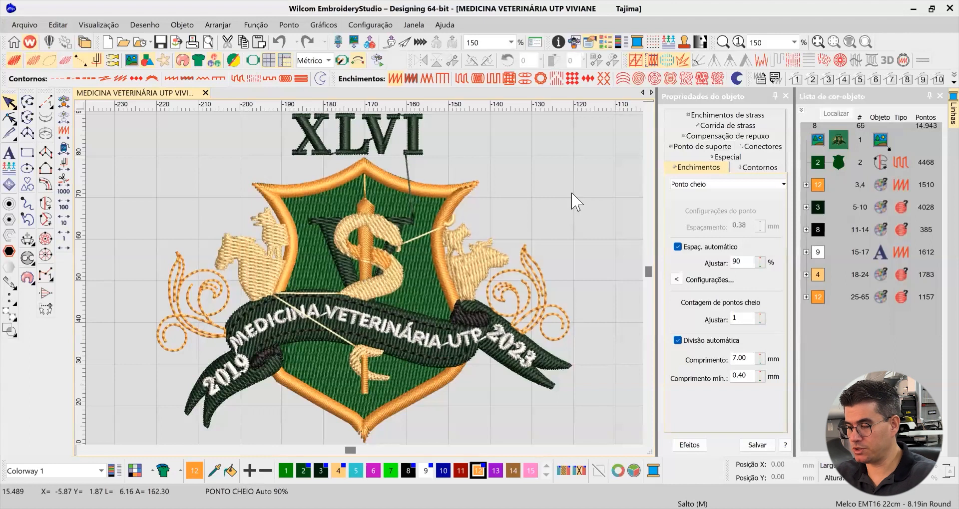
Isolate the green shield fill with the two orange objects beneath it in the colour list and examine the shield's upper half
click(839, 162)
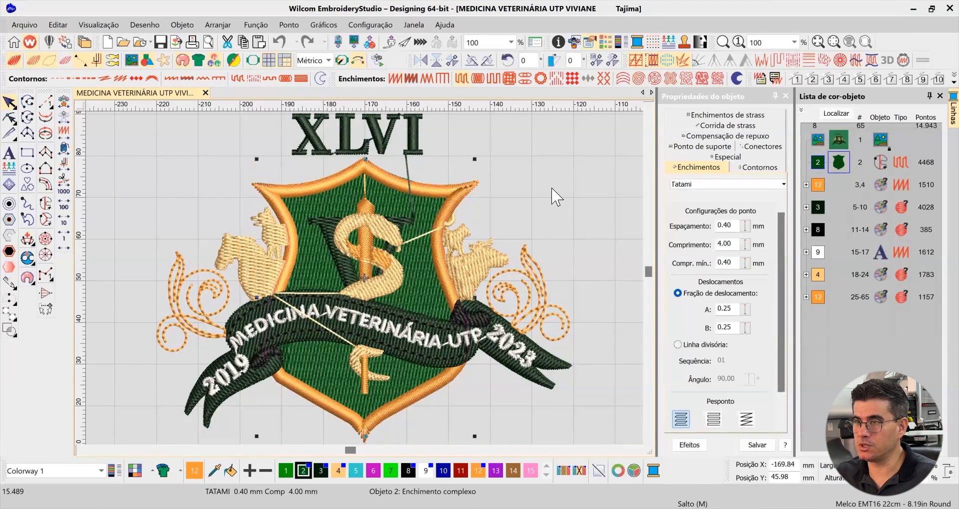
click(819, 186)
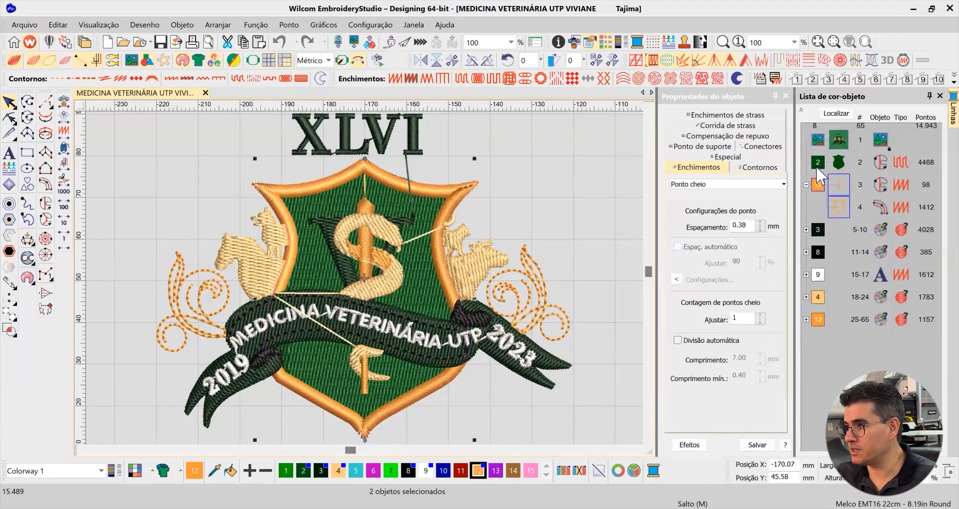
ctrl+click(815, 162)
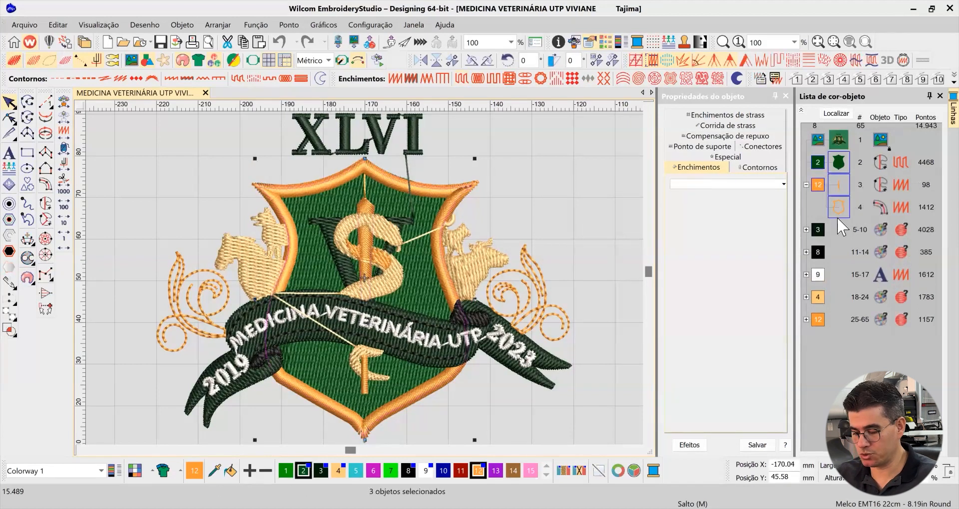
key(shift+s)
key(b)
drag(263, 151, 484, 251)
key(t)
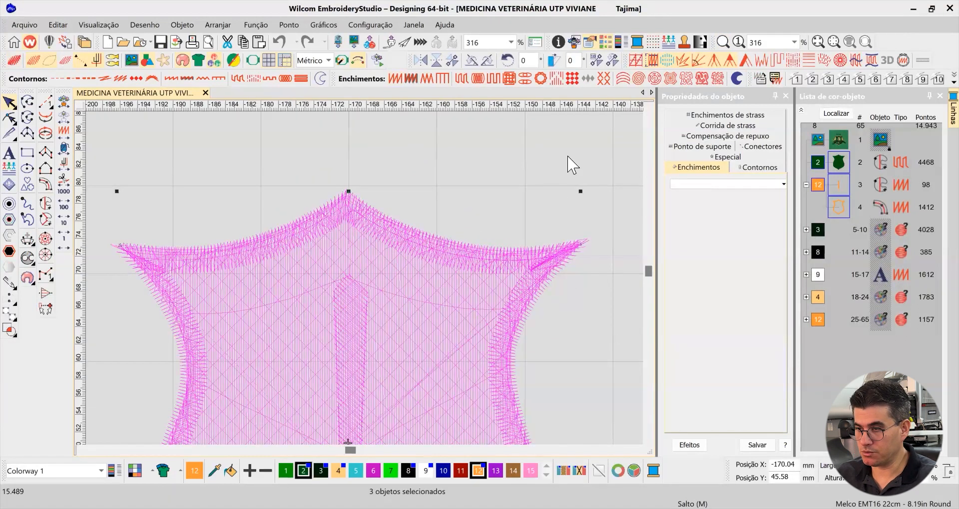
key(t)
Reshape the green shield fill, removing surplus outline nodes at its top peak and along the upper-right edge
click(426, 294)
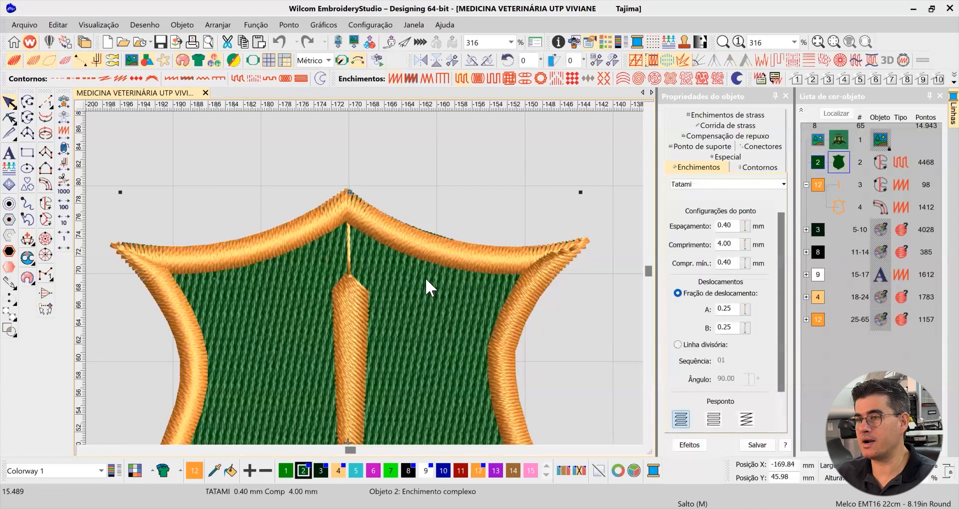
click(9, 117)
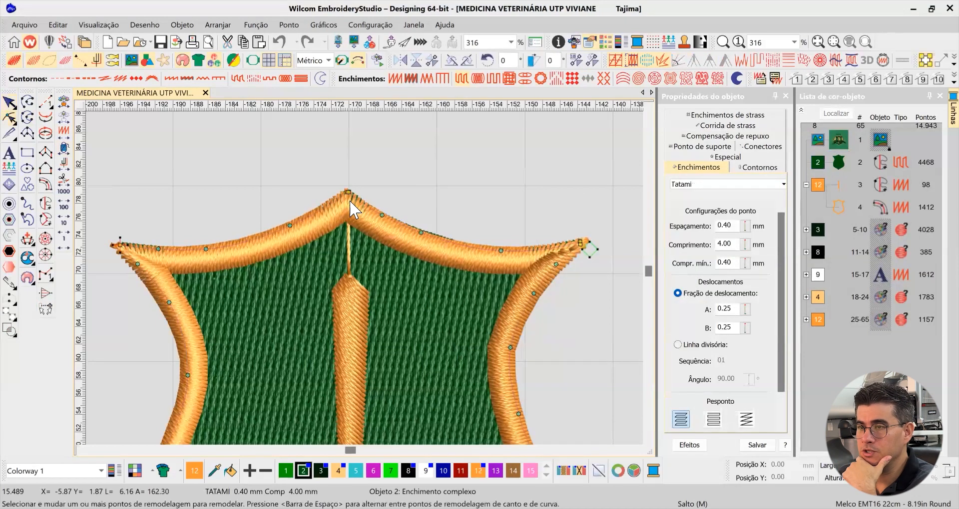
click(348, 192)
key(Delete)
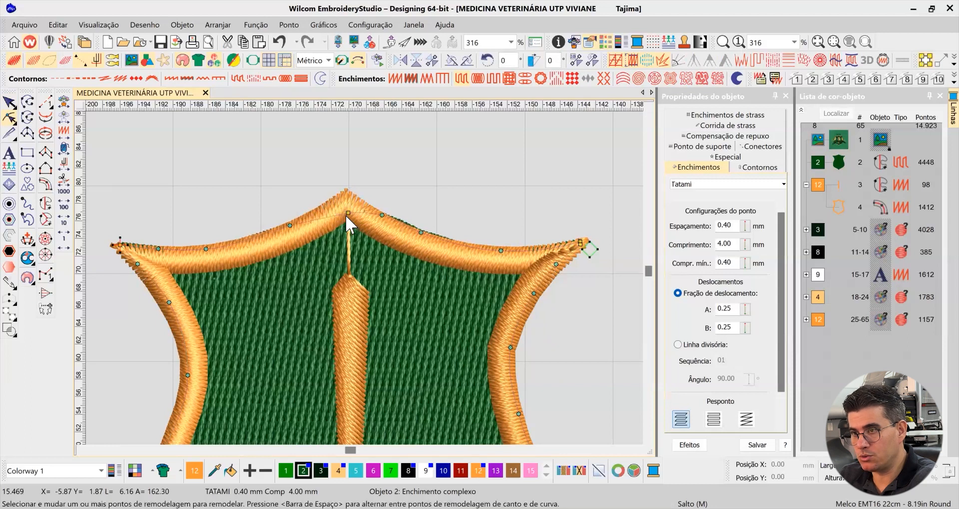
click(383, 215)
key(Delete)
click(421, 232)
key(Delete)
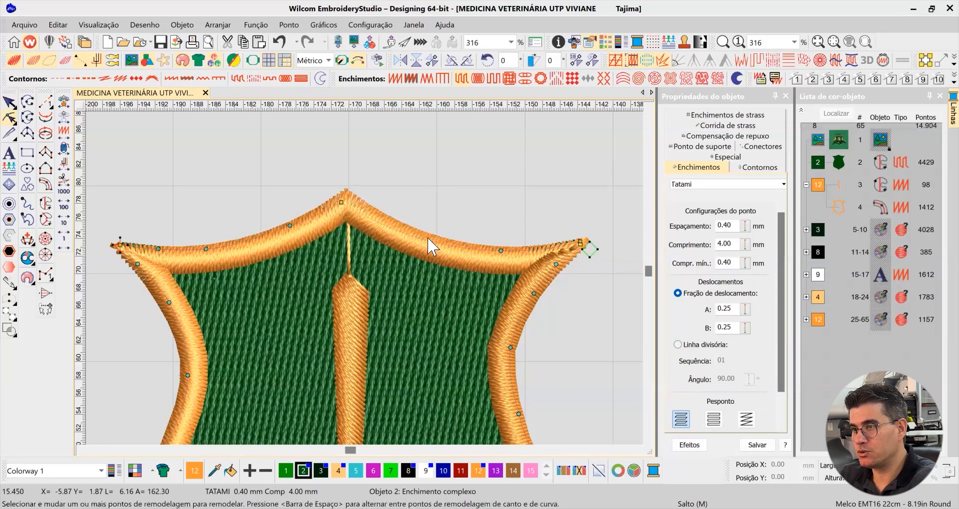
Tuck the fill's upper-right corner under the orange border by lowering the edge node, adding two corner nodes and deleting the outer tip nodes
drag(500, 250, 500, 258)
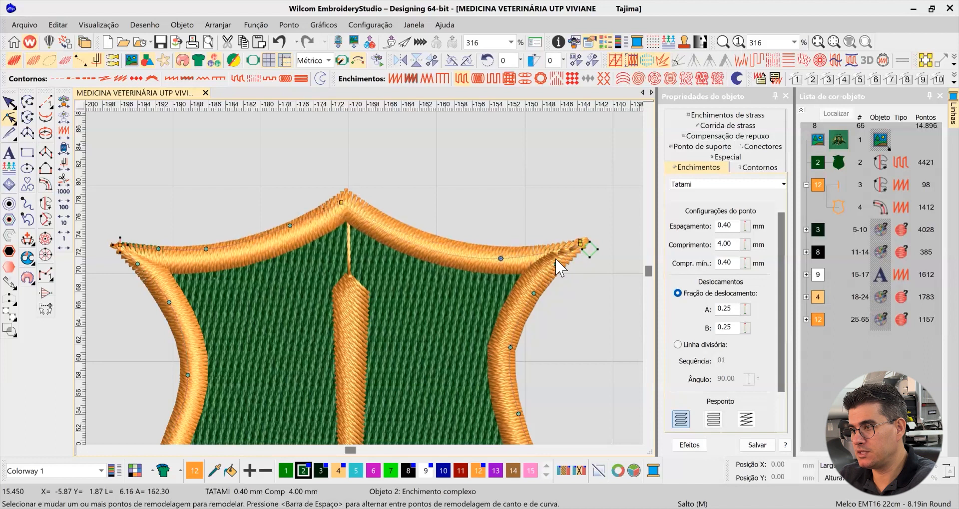
click(538, 254)
click(551, 270)
drag(598, 280, 555, 231)
key(Delete)
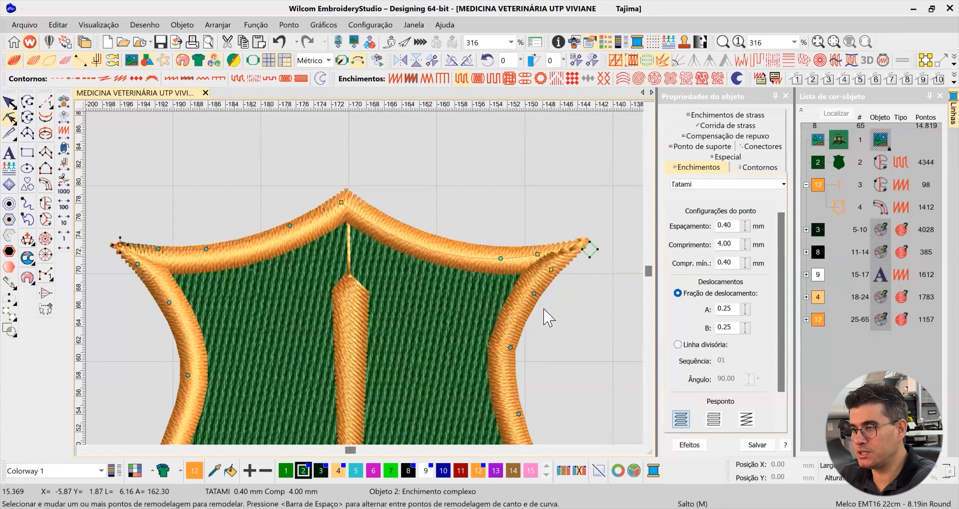
Replace the fill's curve node below the upper-right corner and pull the next two right-side nodes inward under the border
click(534, 294)
key(Delete)
right_click(526, 302)
drag(527, 304, 522, 300)
drag(511, 348, 503, 349)
drag(518, 414, 509, 417)
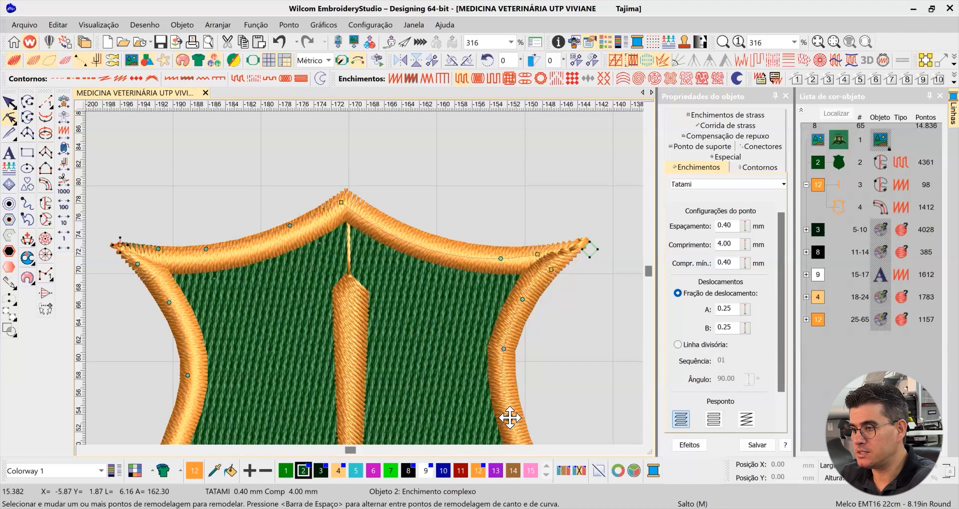
Delete the surplus node midway down the fill's right side and move the two nodes below it inward under the border
scroll(649, 441, down, 5)
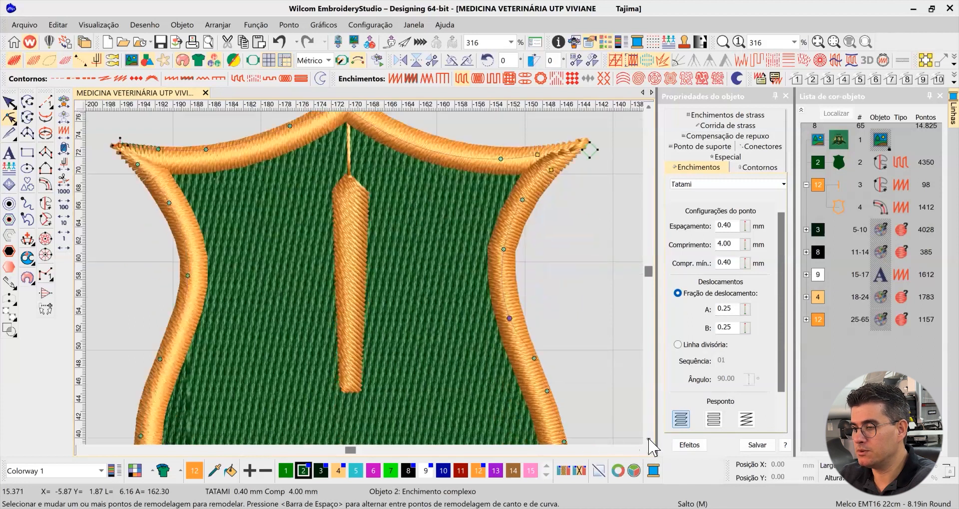
scroll(576, 250, down, 1)
drag(576, 250, 514, 323)
key(Delete)
drag(565, 343, 554, 347)
drag(560, 422, 553, 413)
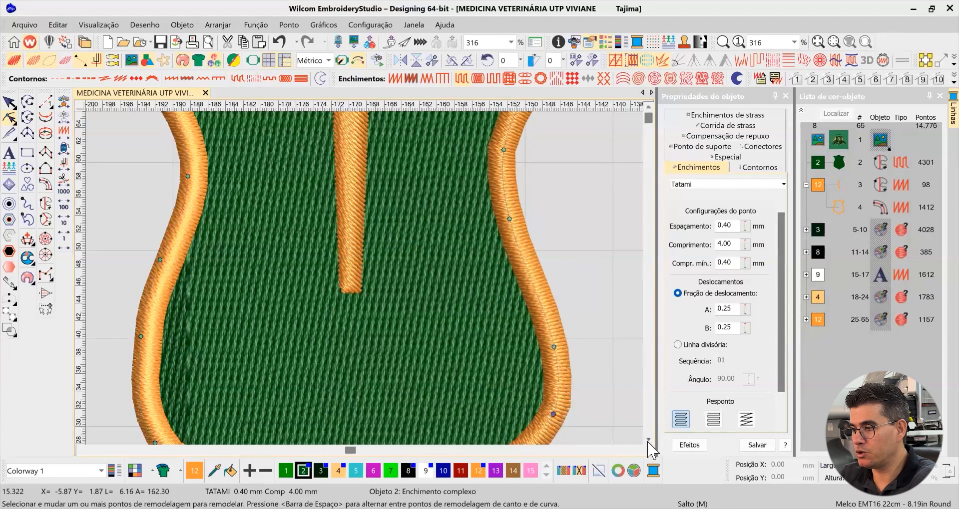
Rework the fill's lower-right curve, replacing the nodes at the bend and aligning those along the slanted edge with the border's centre
scroll(649, 440, down, 4)
click(649, 440)
drag(564, 338, 488, 283)
key(Delete)
right_click(514, 299)
drag(455, 334, 451, 325)
click(404, 360)
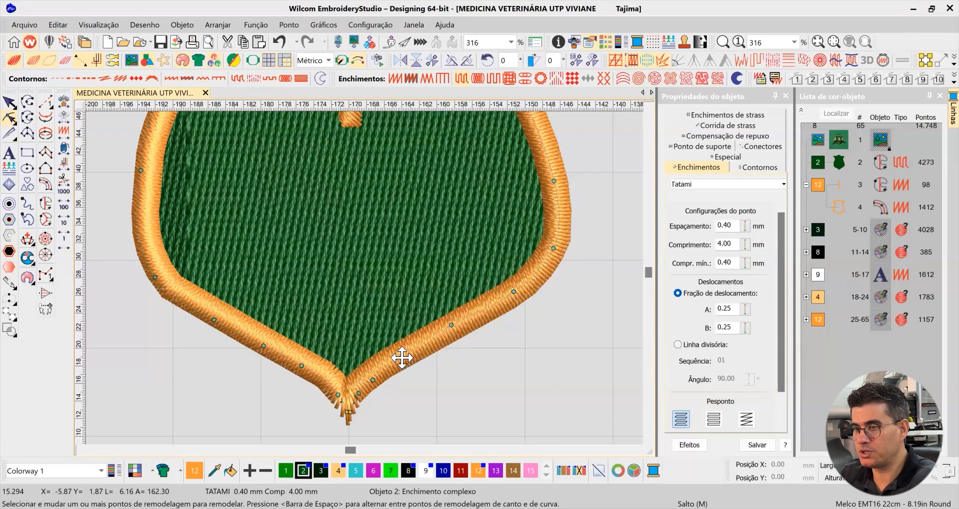
drag(373, 380, 369, 374)
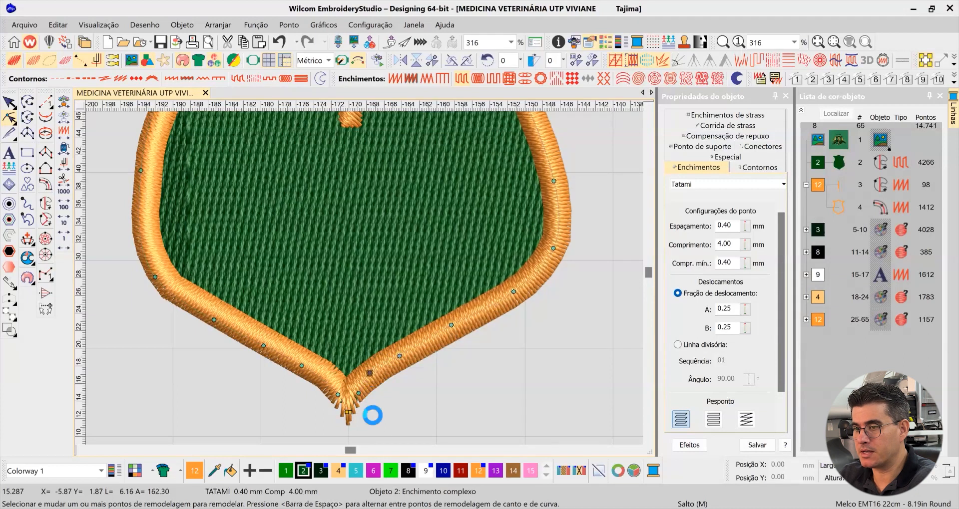
Raise the fill's bottom-tip nodes under the border, deleting the extra one beside them, and centre the top peak node beneath the border
click(349, 413)
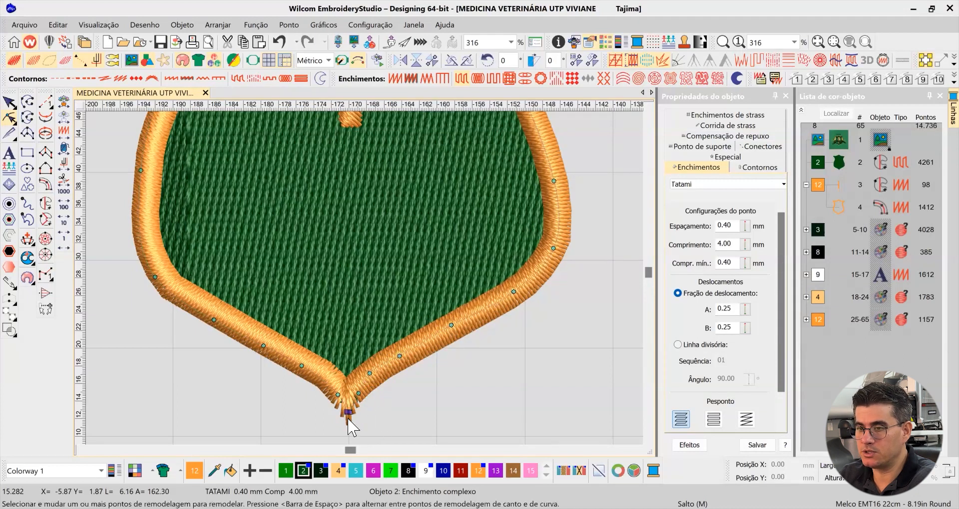
mouse_move(348, 413)
mouse_down()
mouse_move(360, 421)
mouse_move(344, 419)
mouse_move(345, 398)
mouse_up()
click(359, 394)
key(Delete)
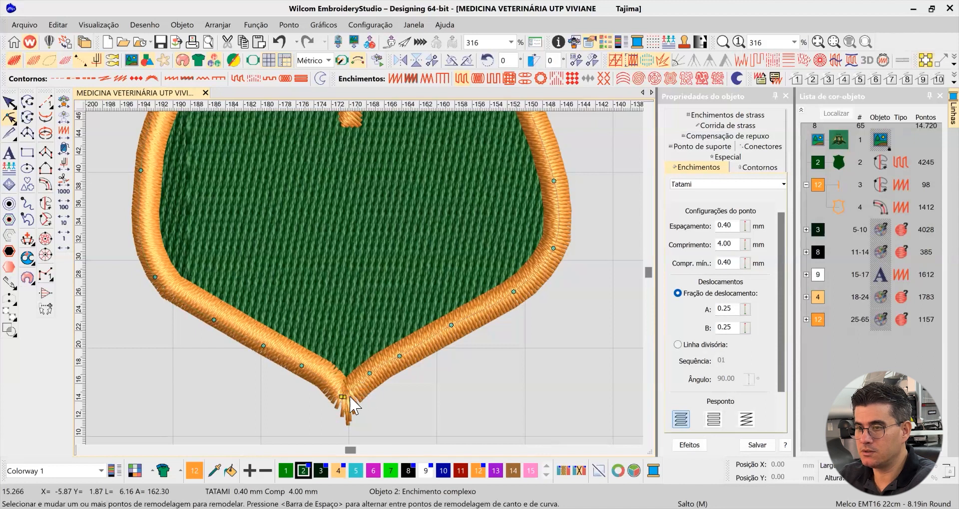
click(344, 397)
drag(344, 397, 347, 396)
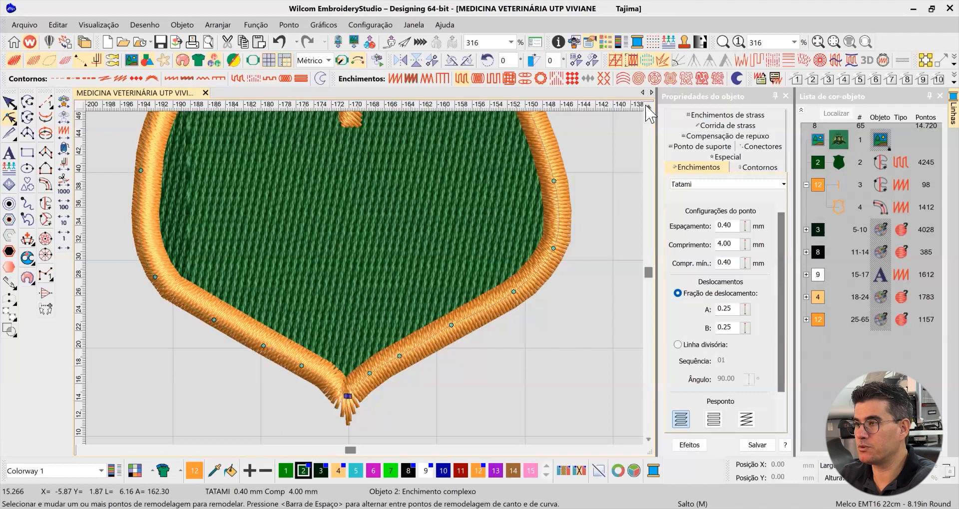
scroll(648, 108, up, 10)
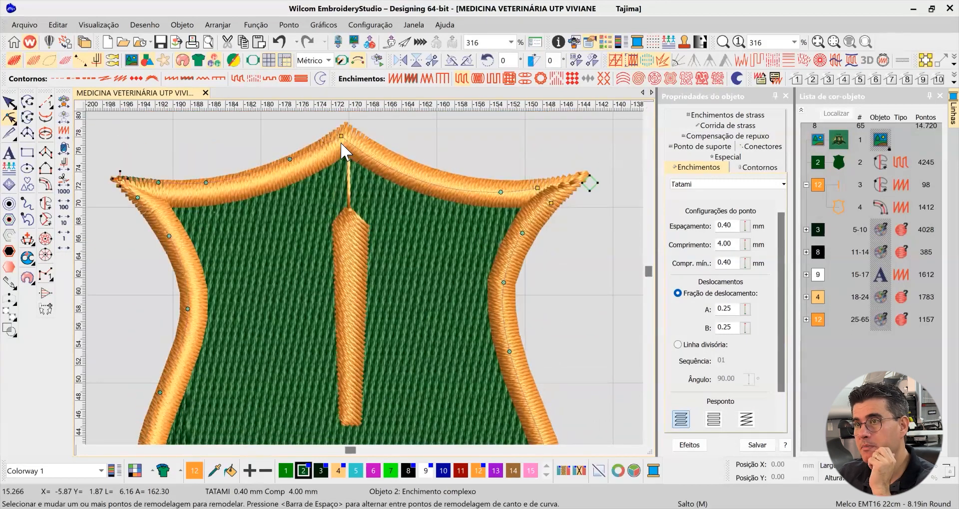
drag(340, 137, 347, 142)
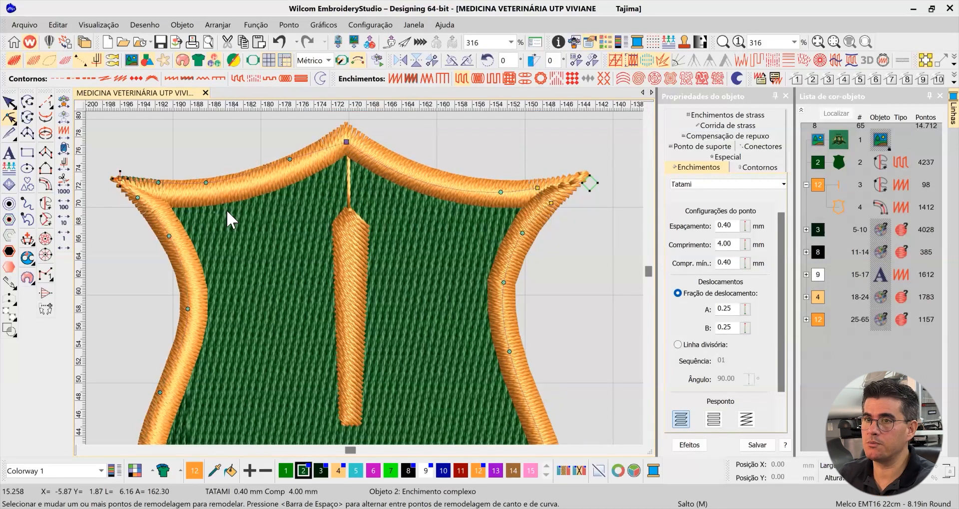
Examine the fill and border stitches up close at the shield's upper-left and upper-right corners, then finish reshaping and deselect the fill
scroll(123, 177, up, 6)
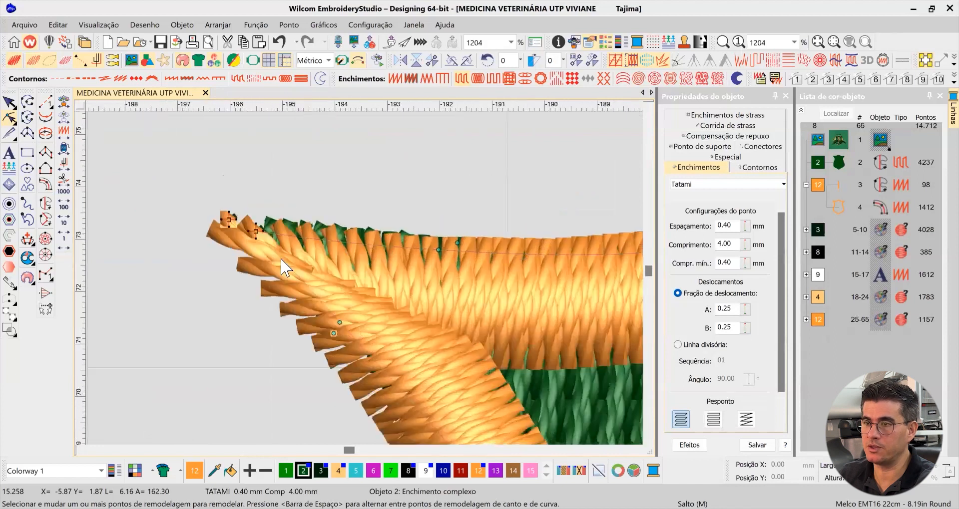
scroll(282, 268, up, 2)
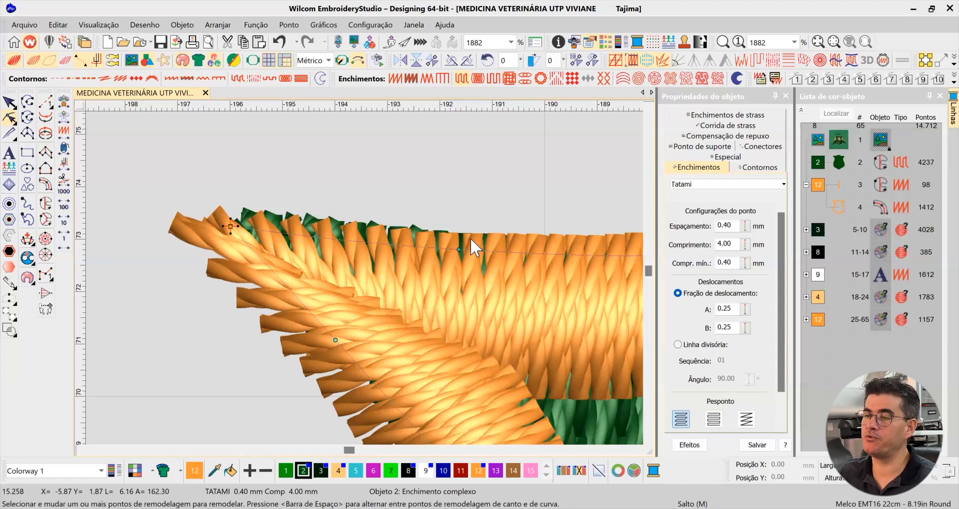
scroll(365, 278, down, 6)
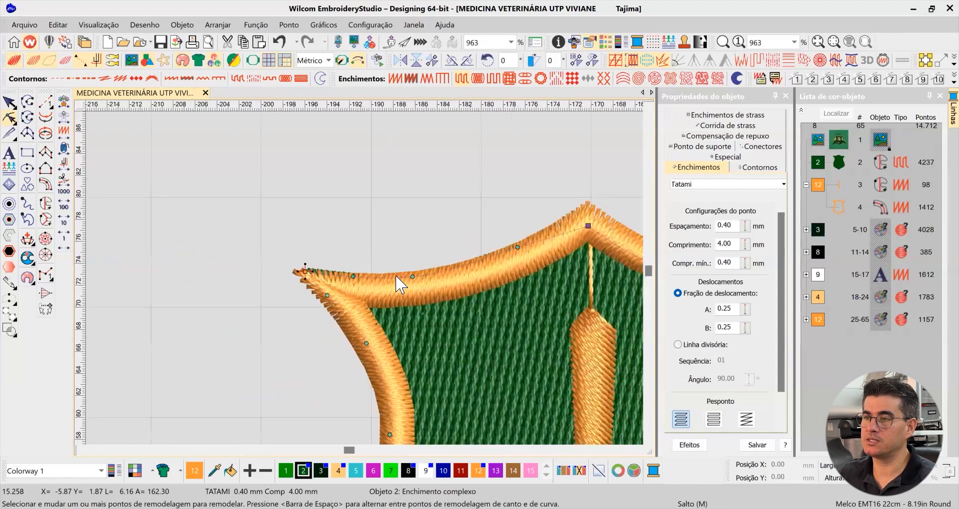
scroll(364, 277, up, 3)
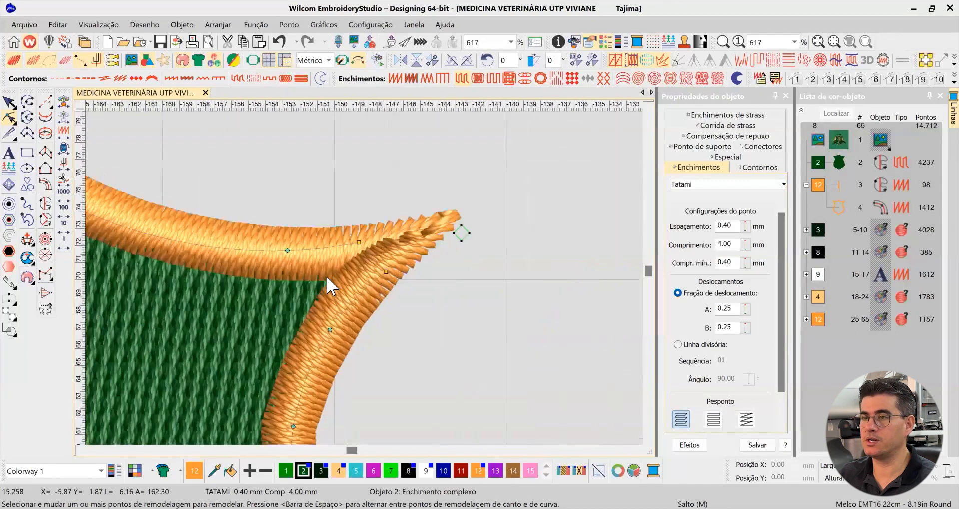
click(8, 105)
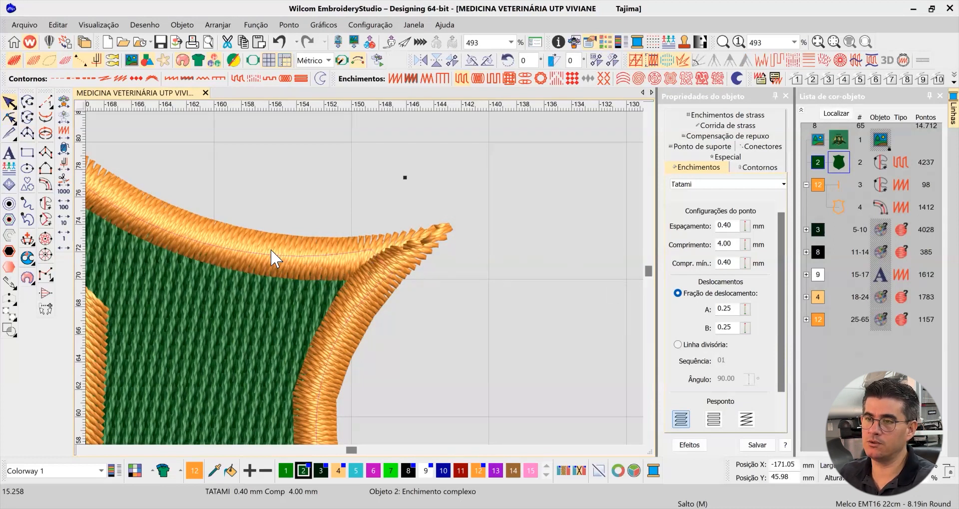
scroll(364, 279, down, 3)
click(582, 238)
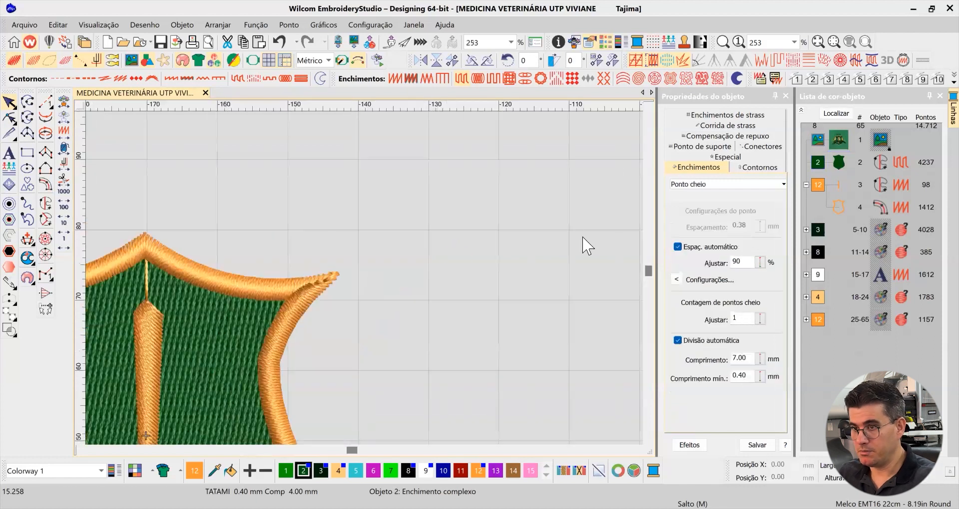
Select the green shield fill in stitch-line view and examine its first and second underlay settings, leaving nothing selected at the end
scroll(370, 282, up, 5)
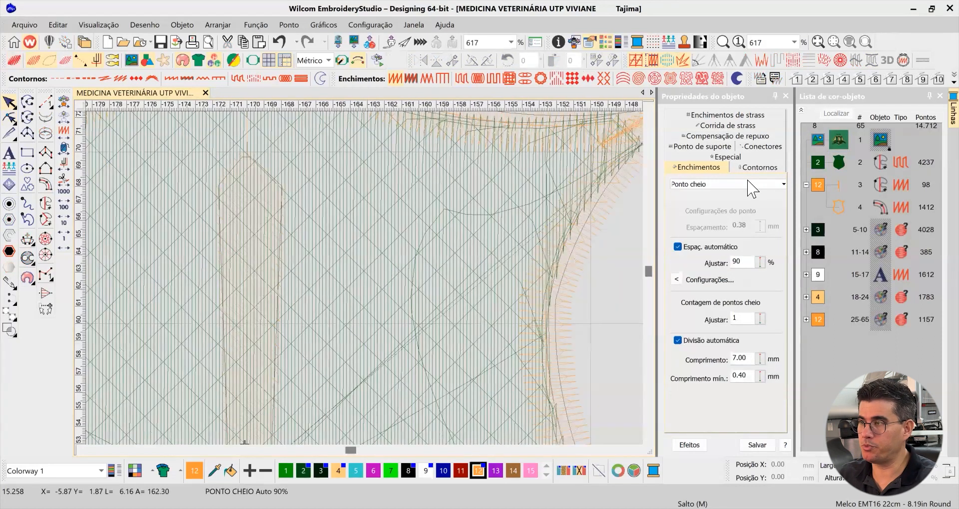
scroll(722, 199, down, 4)
key(Tab)
click(703, 146)
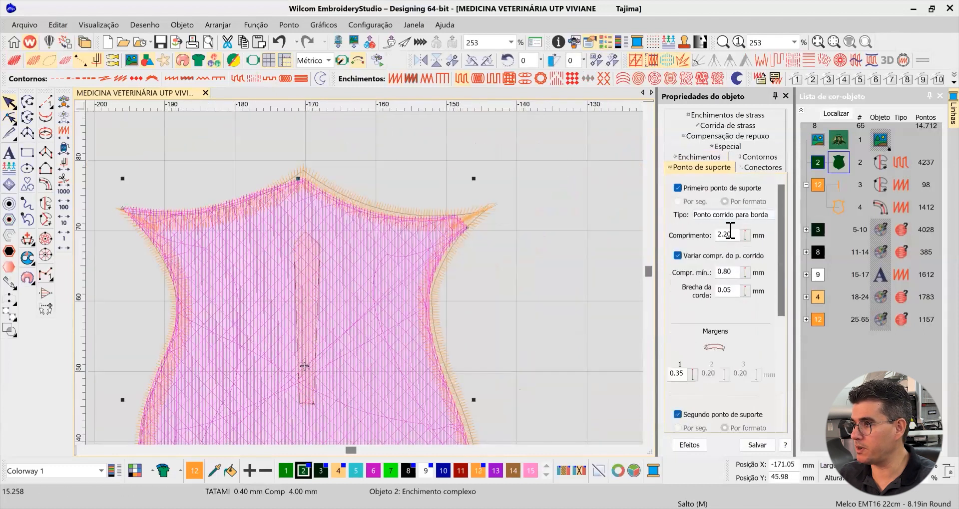
drag(783, 263, 783, 344)
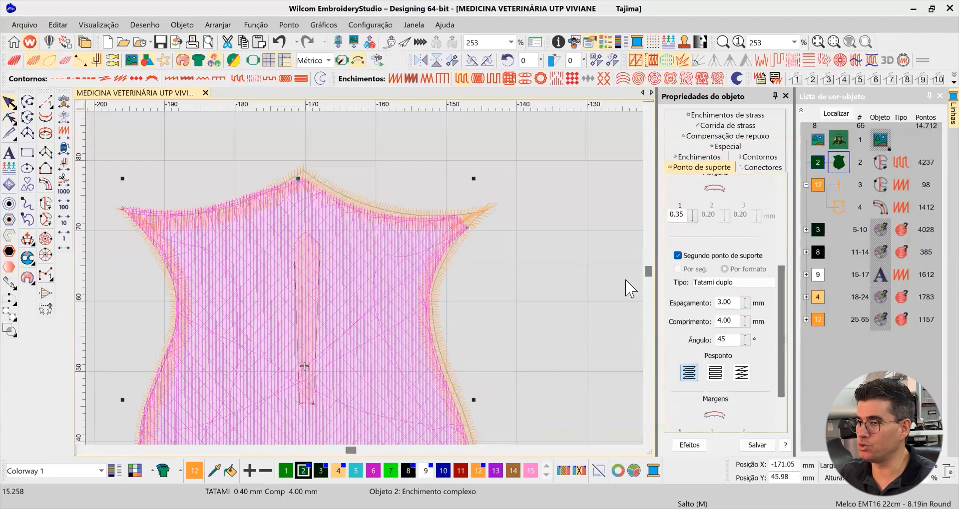
click(567, 229)
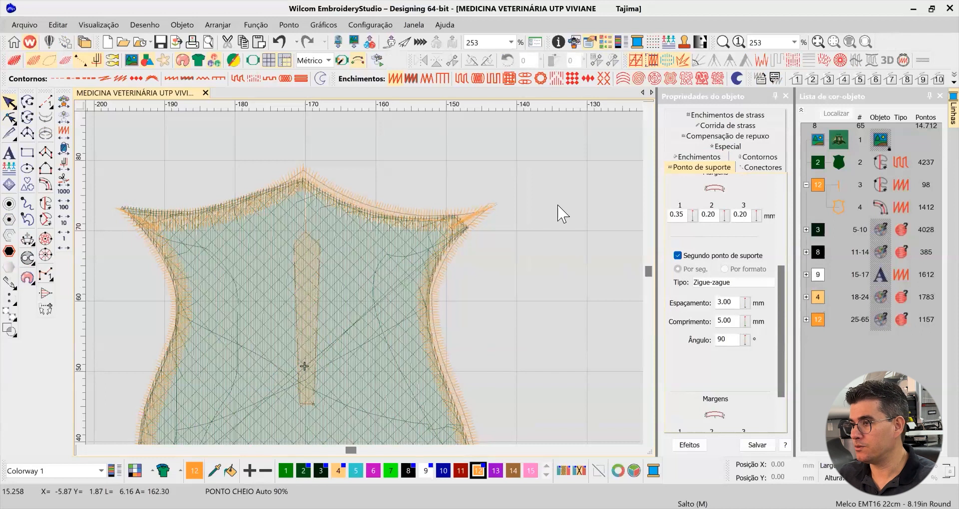
Return to the realistic stitch view and isolate the dark green objects of colour 3 for viewing, leaving them deselected
key(t)
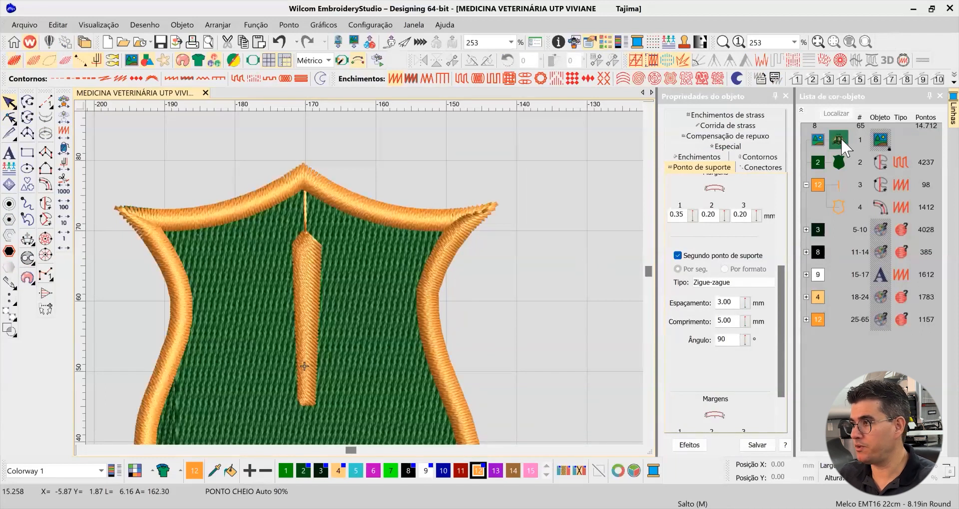
click(818, 230)
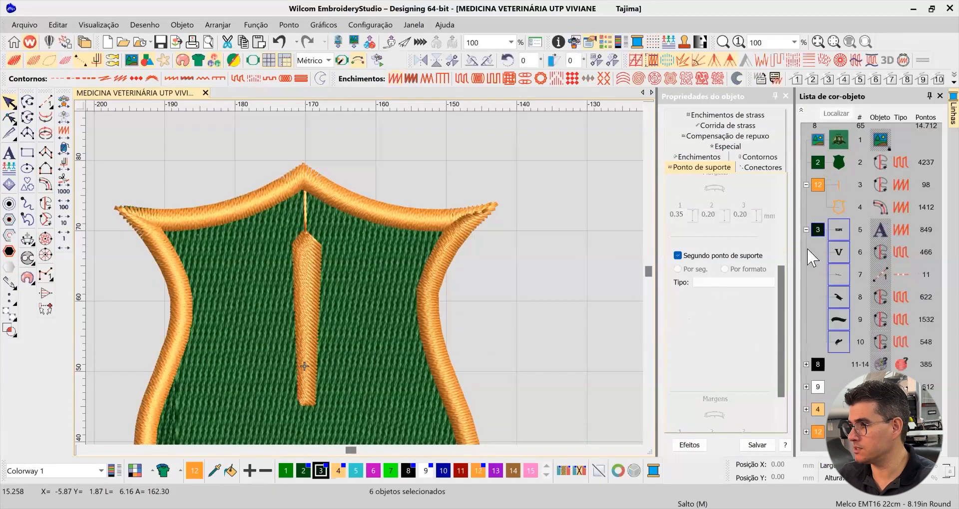
click(556, 257)
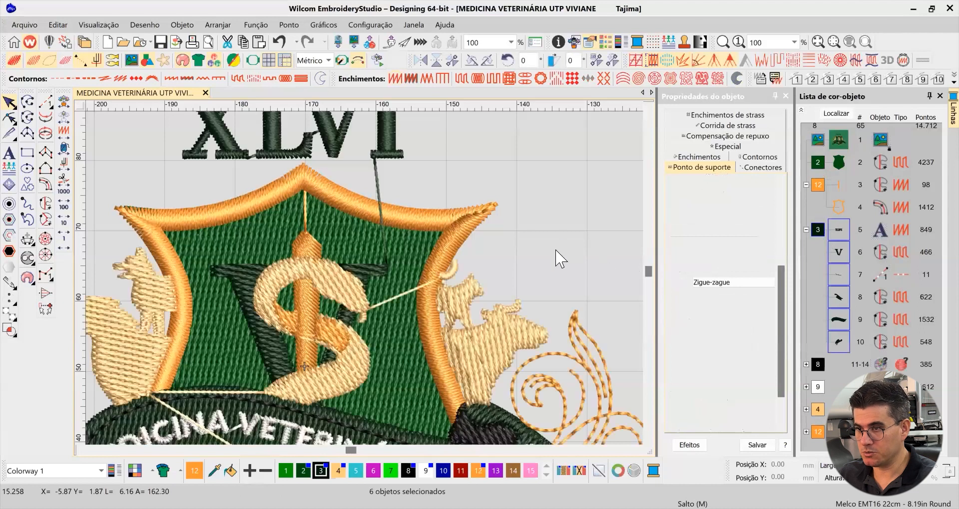
click(818, 231)
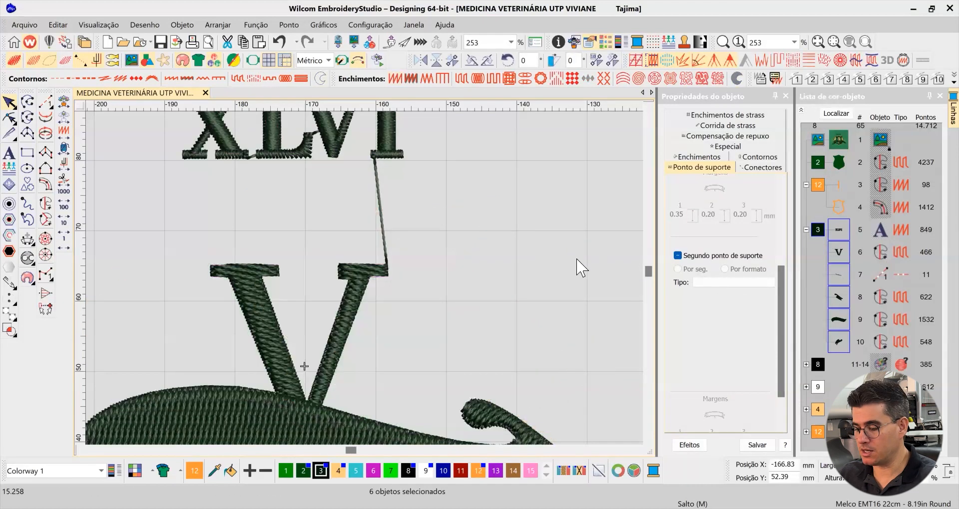
scroll(570, 278, down, 2)
click(599, 206)
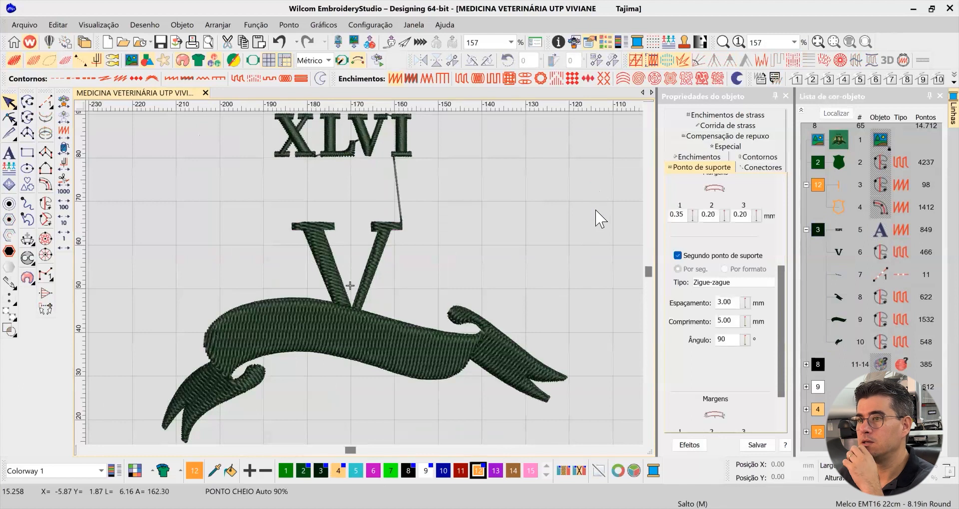
scroll(649, 111, up, 3)
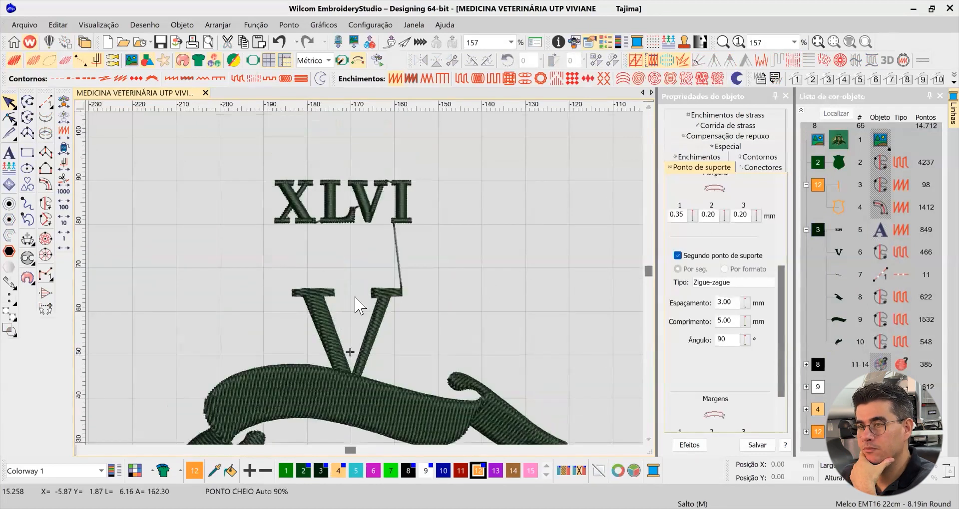
Inspect the XLVI lettering and the large V by selecting each in turn, then measure the width of the V's thin stroke
click(347, 212)
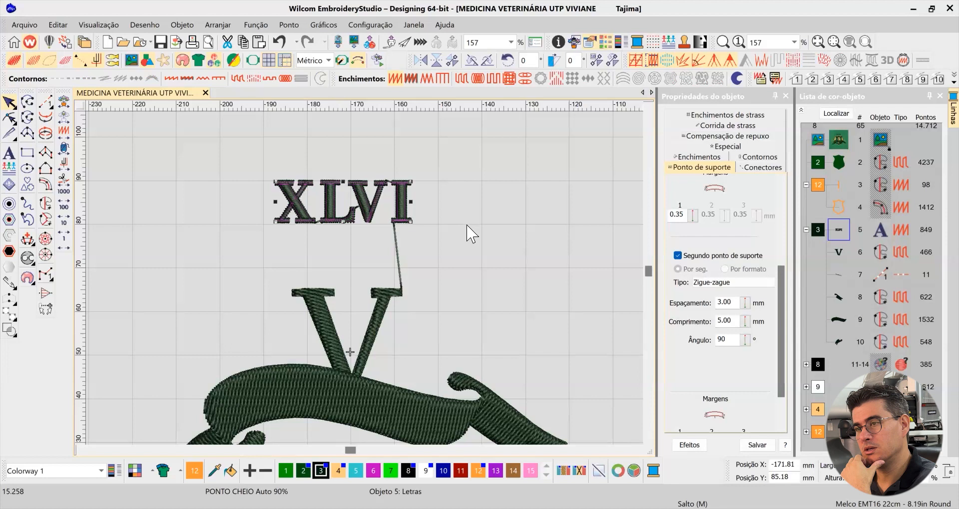
scroll(367, 319, up, 2)
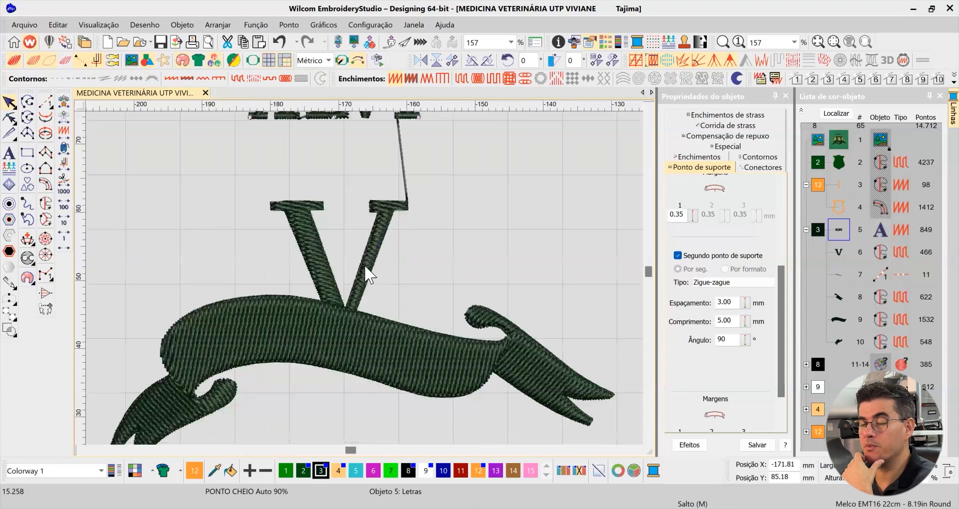
click(384, 204)
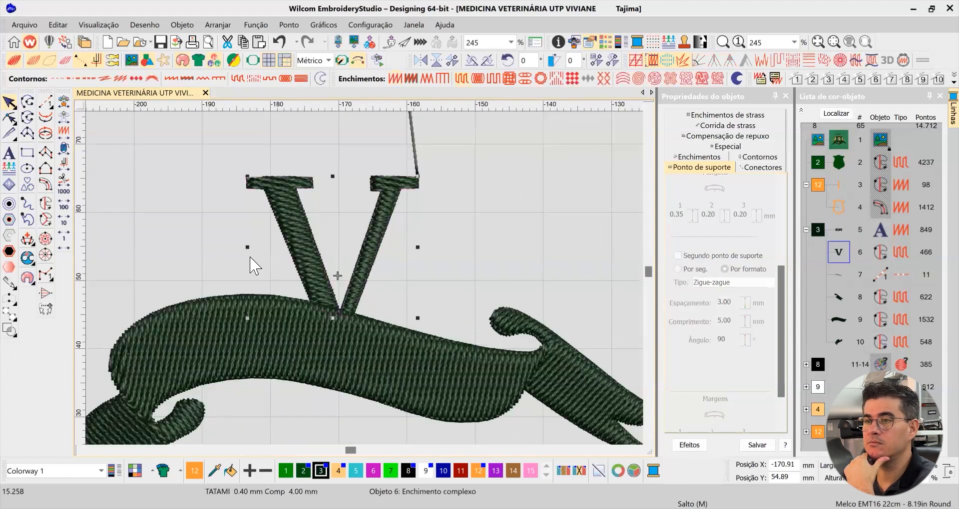
click(407, 203)
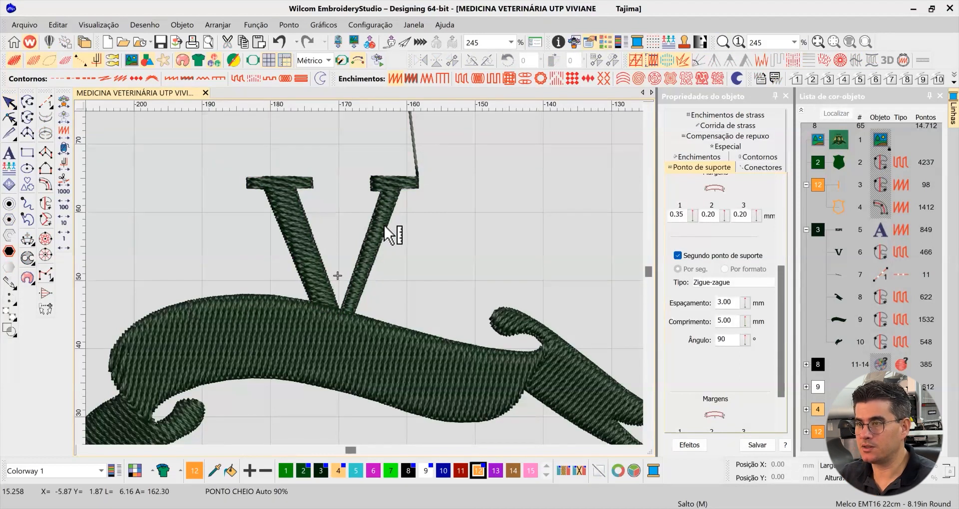
drag(384, 227, 387, 227)
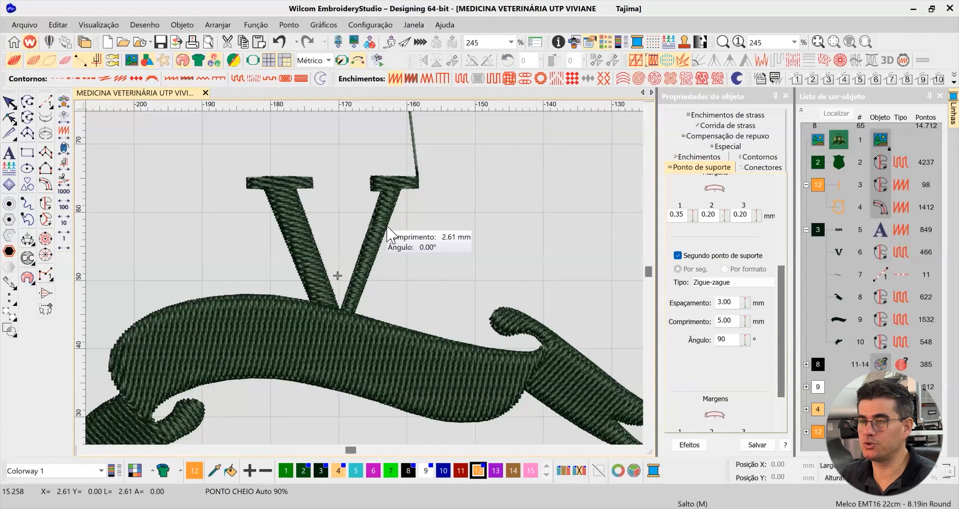
key(Escape)
Try the Ponto cheio (satin) fill on the V in place of Tatami, undo it and deselect the letter
click(372, 245)
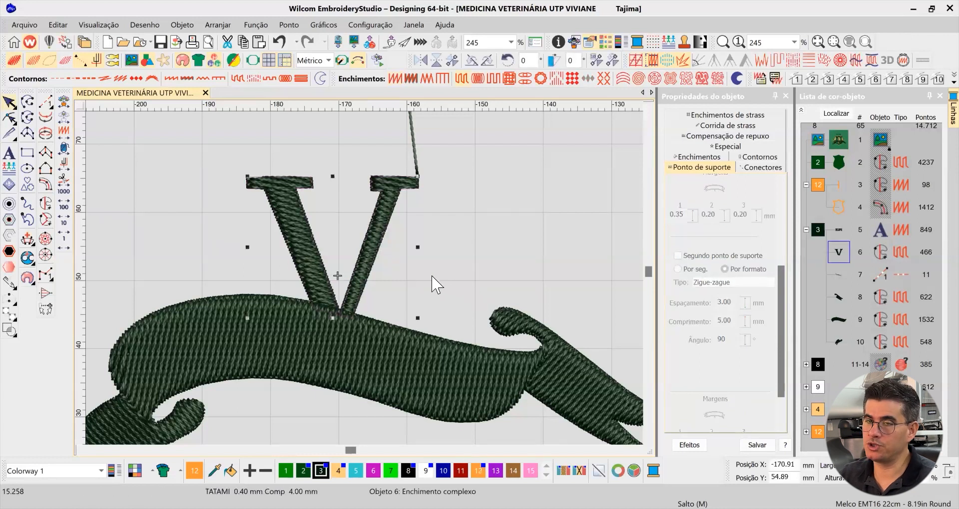
click(700, 158)
click(689, 186)
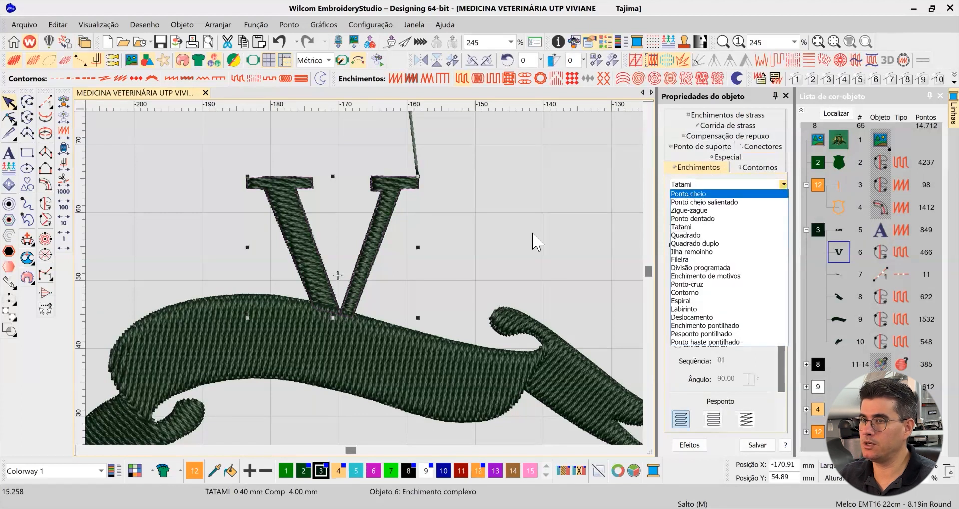
key(ctrl+z)
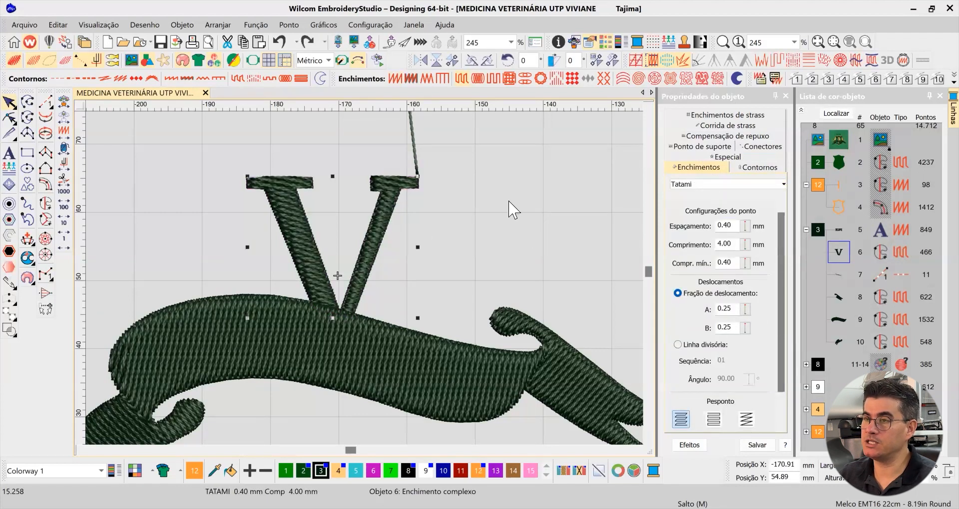
click(472, 185)
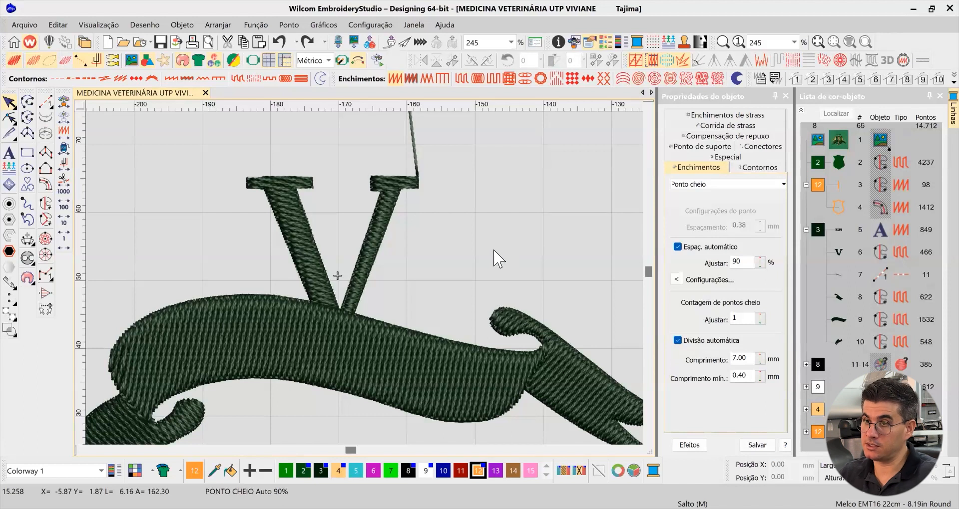
Examine the banner and its folded end in stitch-line view
scroll(537, 235, down, 2)
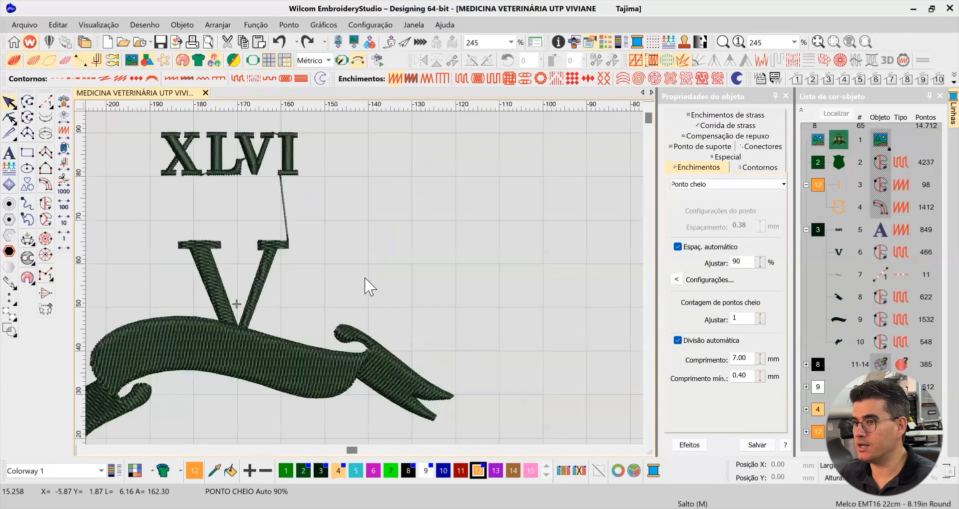
key(t)
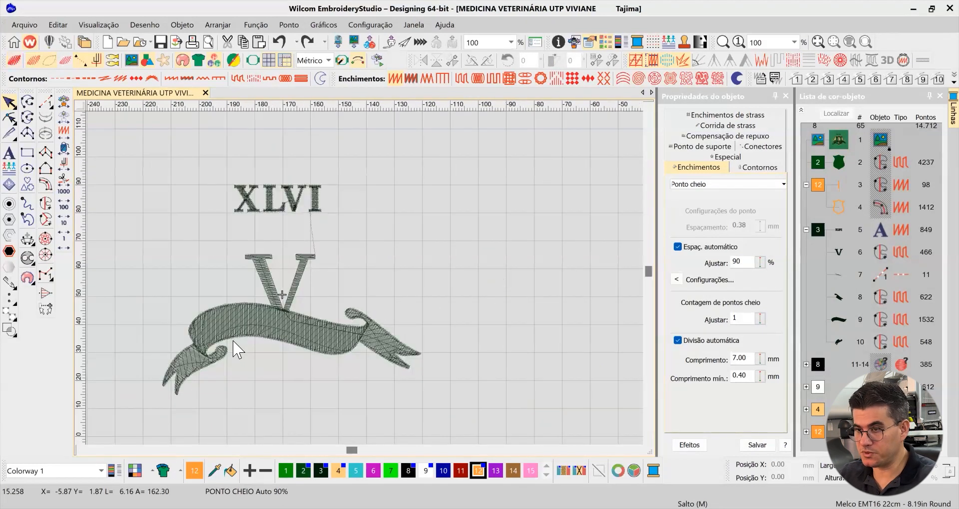
scroll(443, 263, up, 2)
Collapse the colour groups in the object list and isolate the black banner outlines and fold shadows of colour 8
click(801, 111)
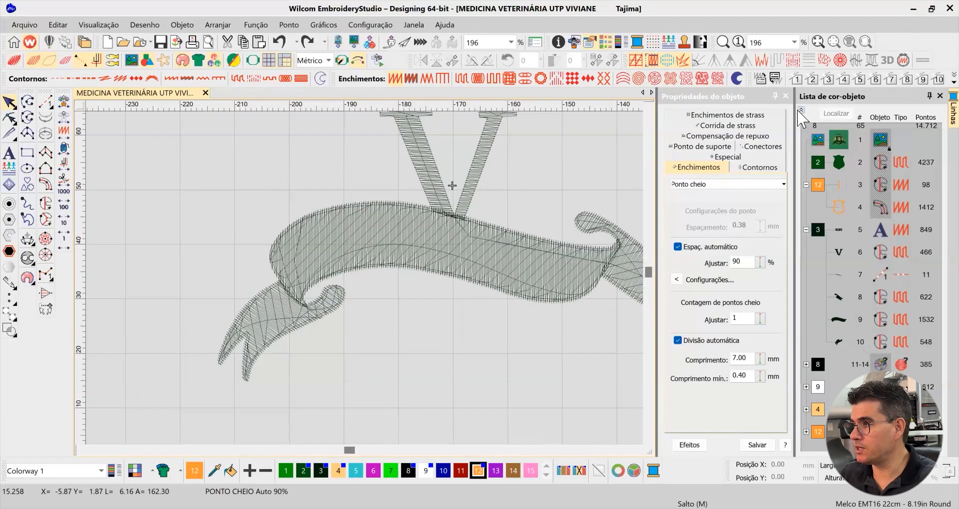
click(826, 230)
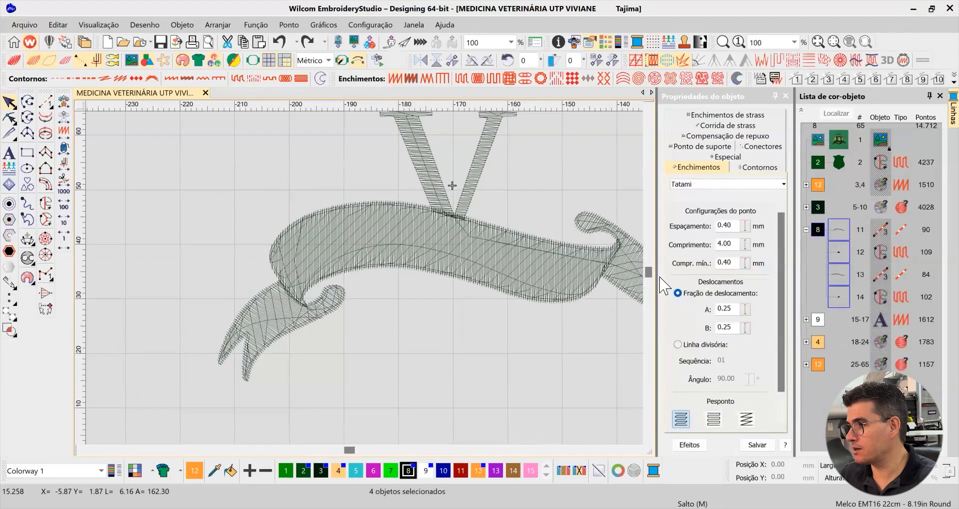
key(Escape)
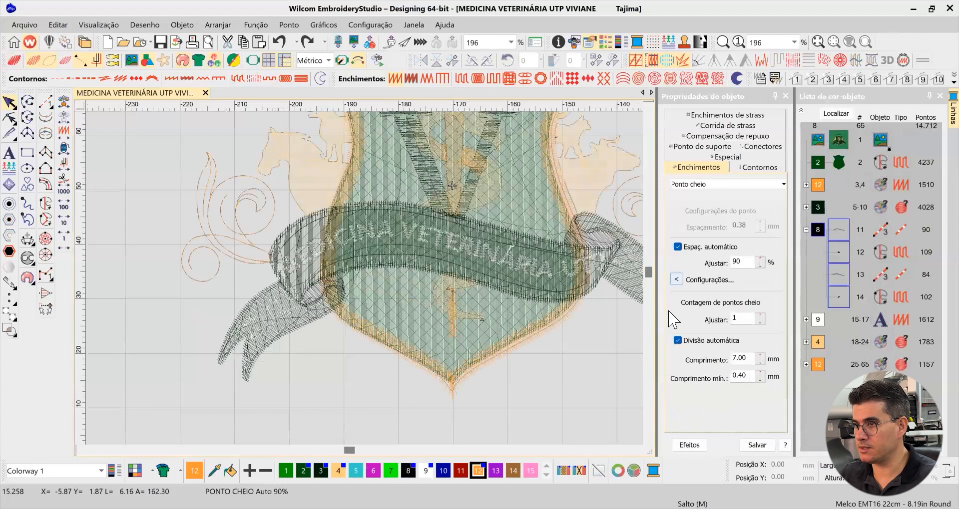
click(817, 231)
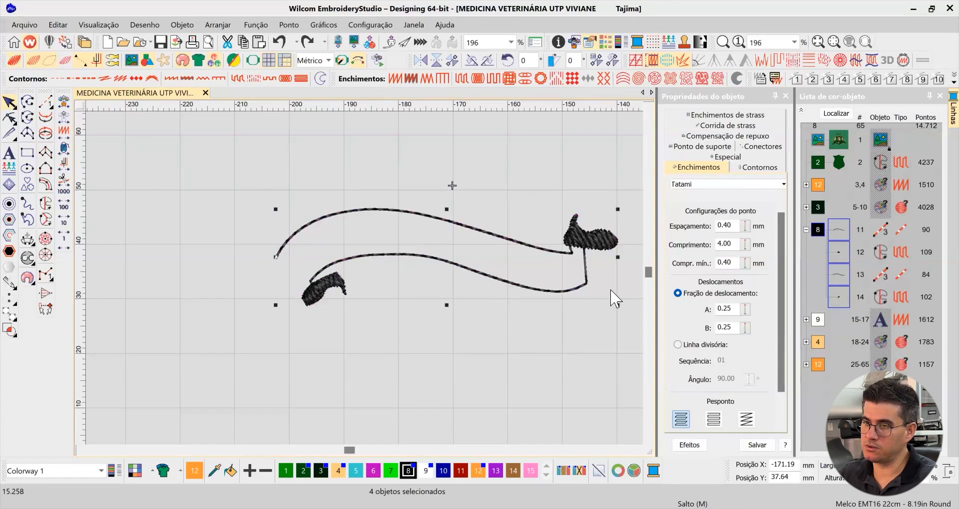
Isolate the three white lettering objects of colour 9 and view their stitch lines up close
click(819, 318)
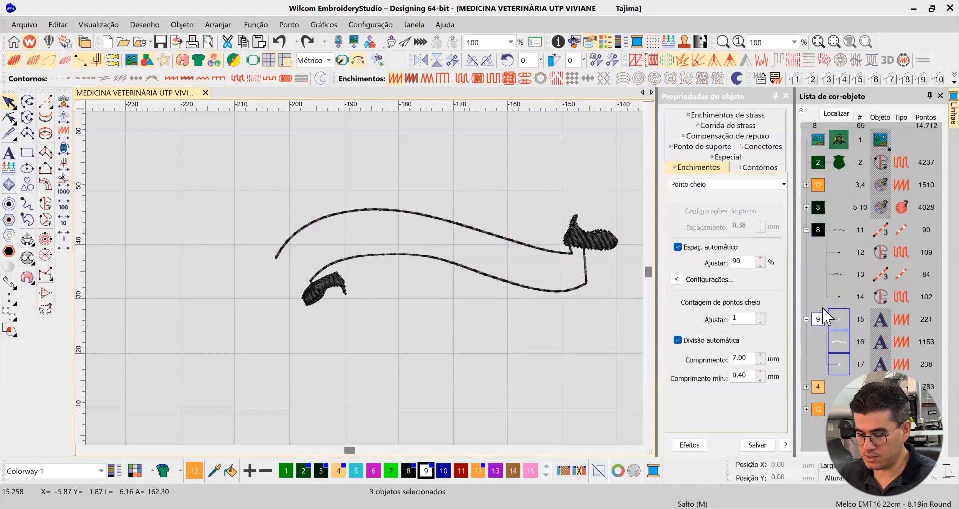
key(Escape)
click(819, 324)
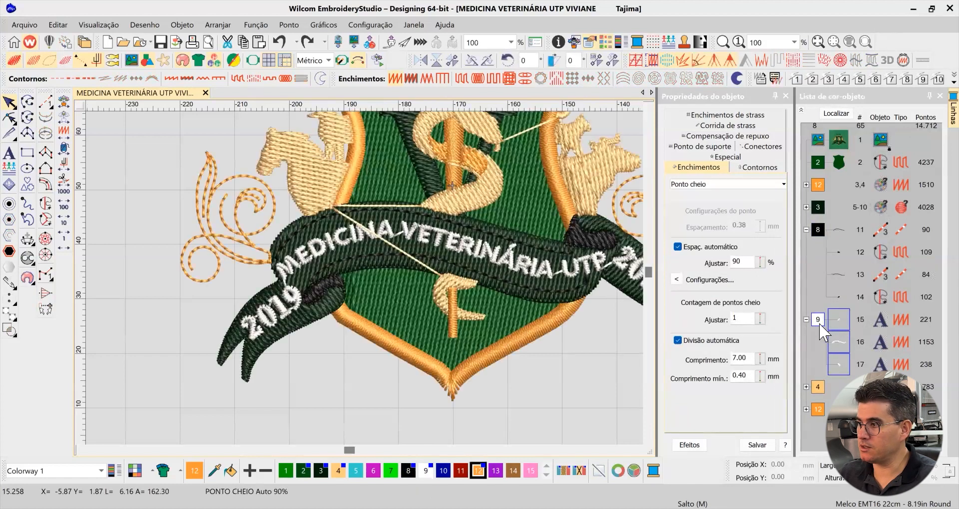
key(shift+s)
scroll(368, 280, down, 2)
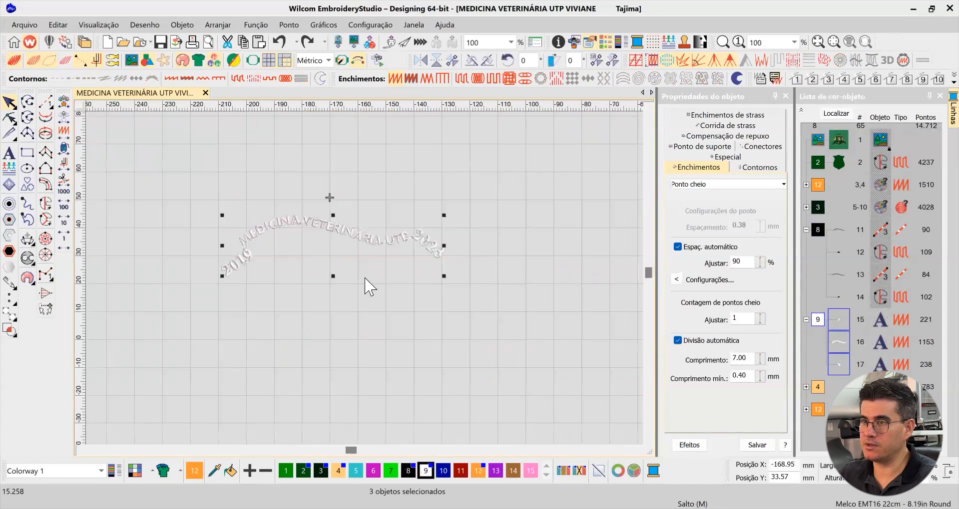
scroll(368, 280, up, 3)
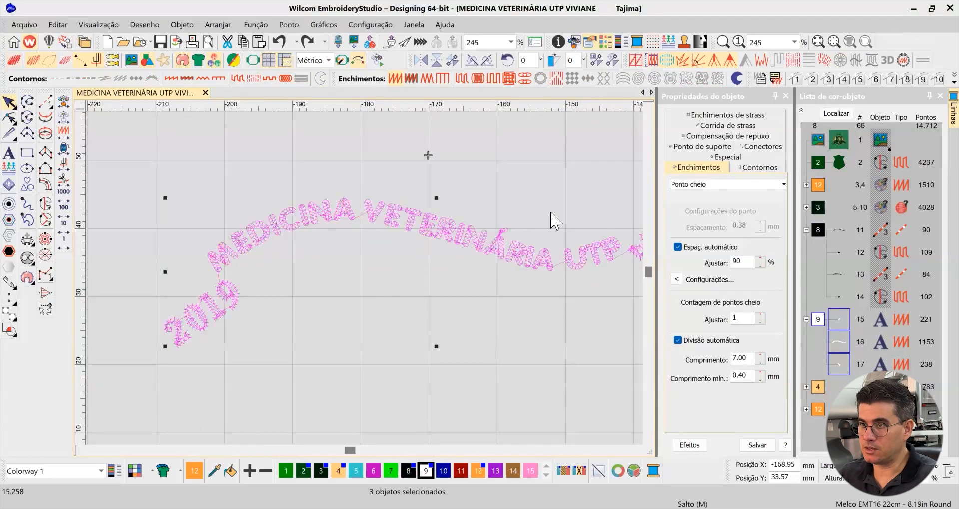
Check the white lettering's underlay and fill settings, then return to the realistic stitch view
click(721, 149)
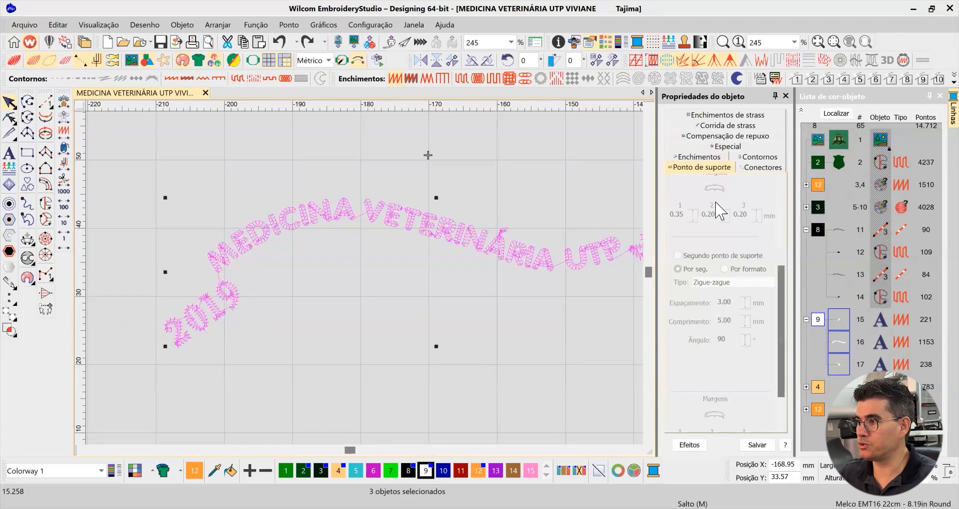
click(782, 245)
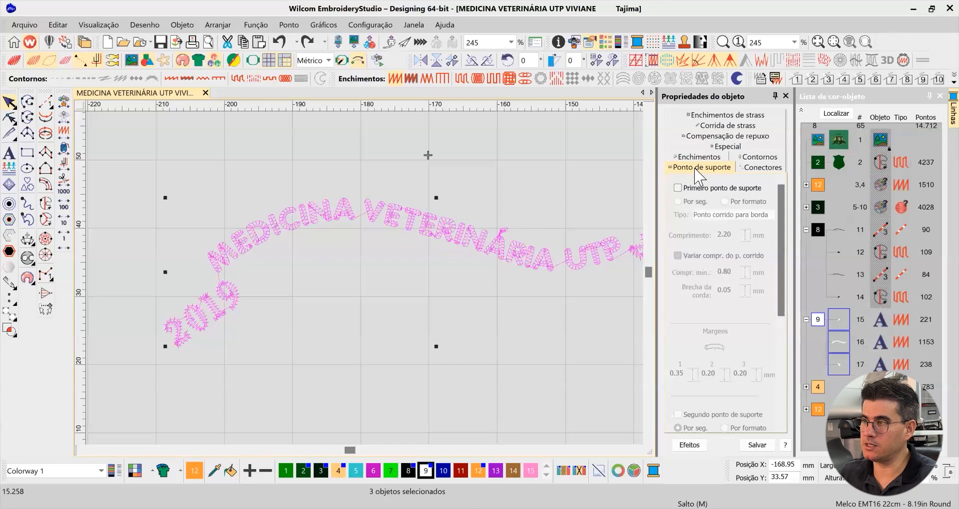
click(712, 156)
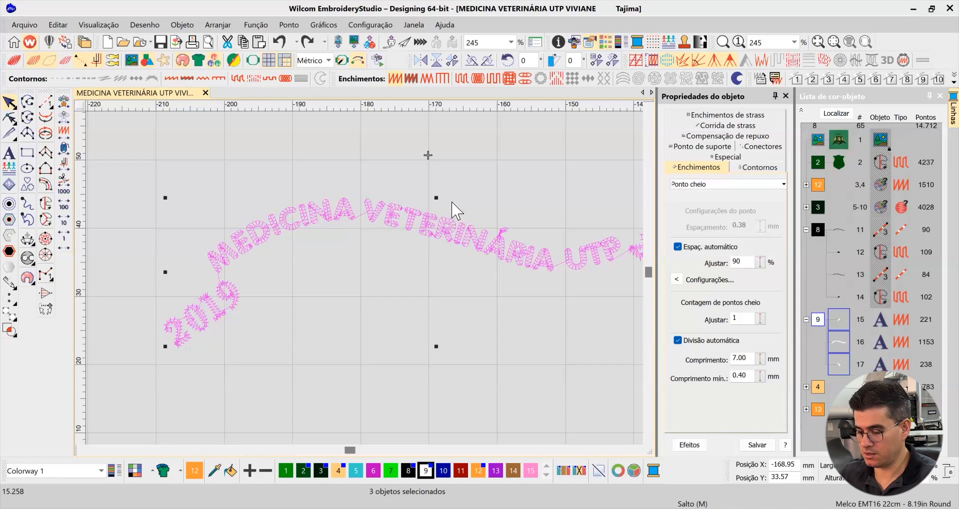
key(t)
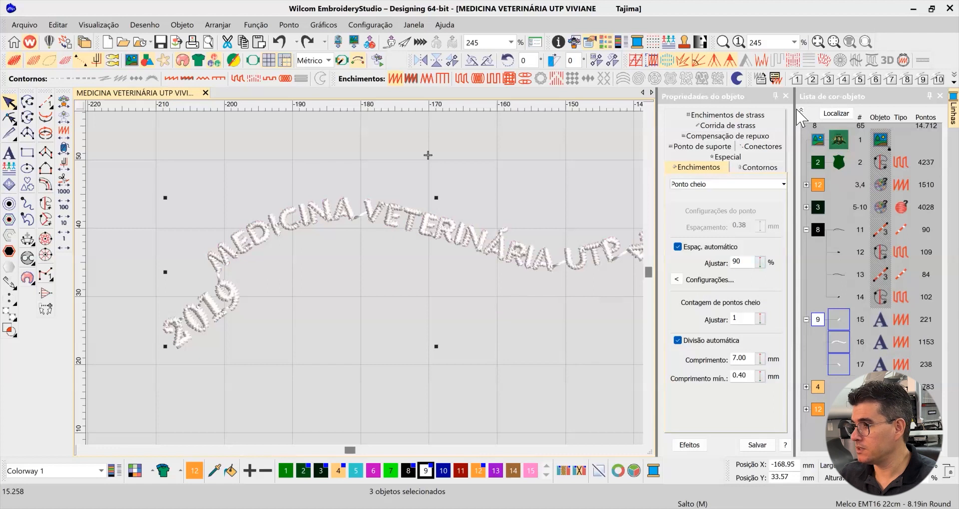
Isolate the beige animal and snake objects of colour 4 and fit them in the view
click(819, 387)
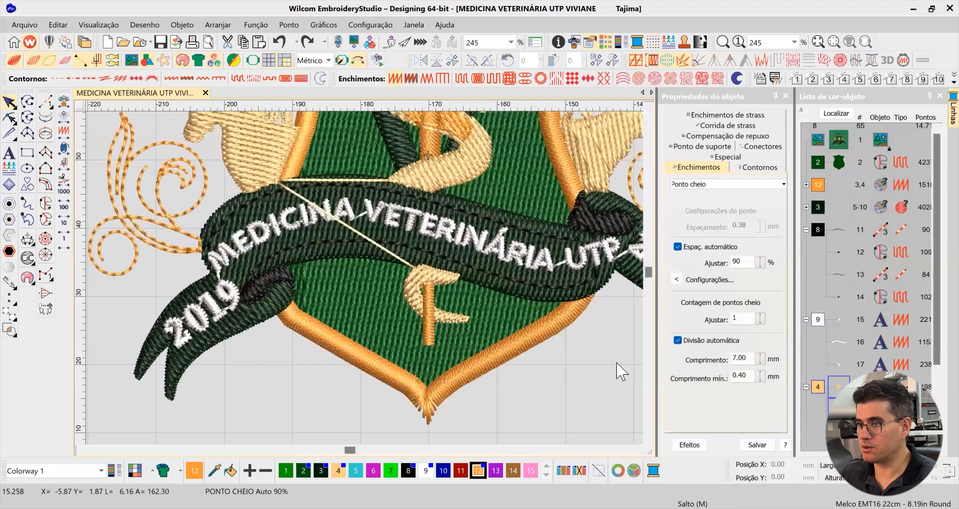
click(817, 387)
key(shift+s)
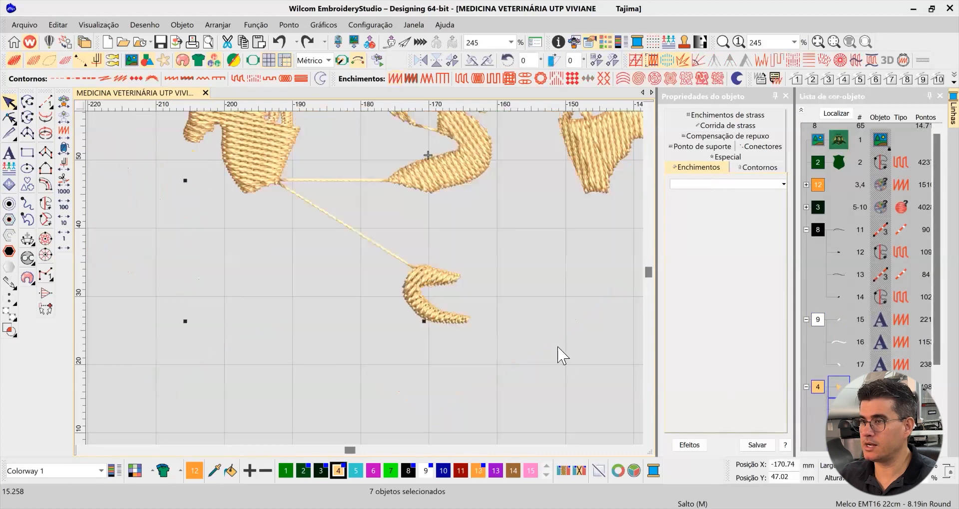
key(0)
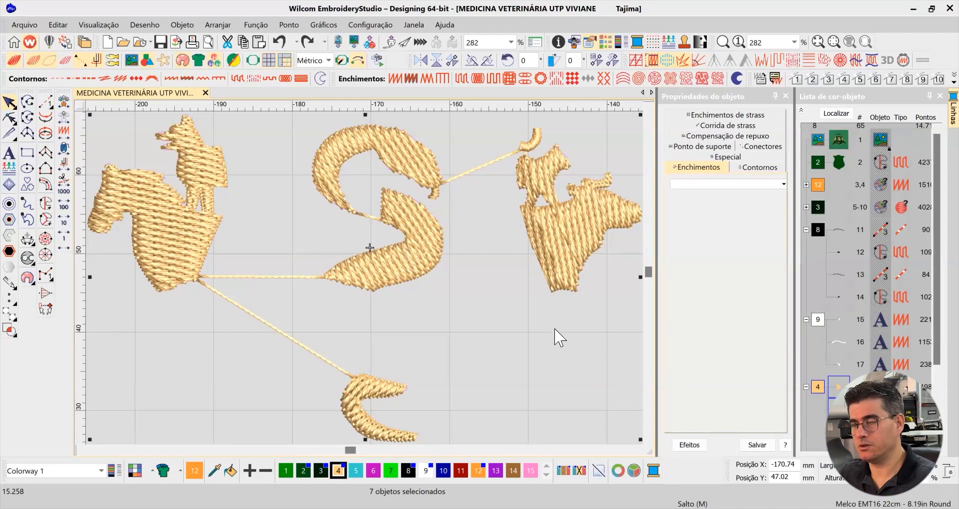
Compare the beige animals and snake in stitch-line and realistic views, then deselect them
key(t)
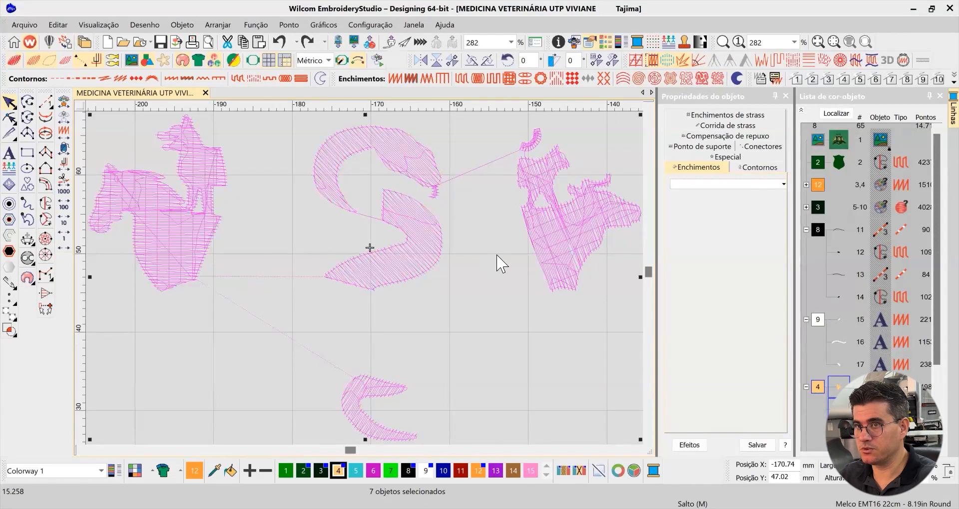
key(t)
key(t)
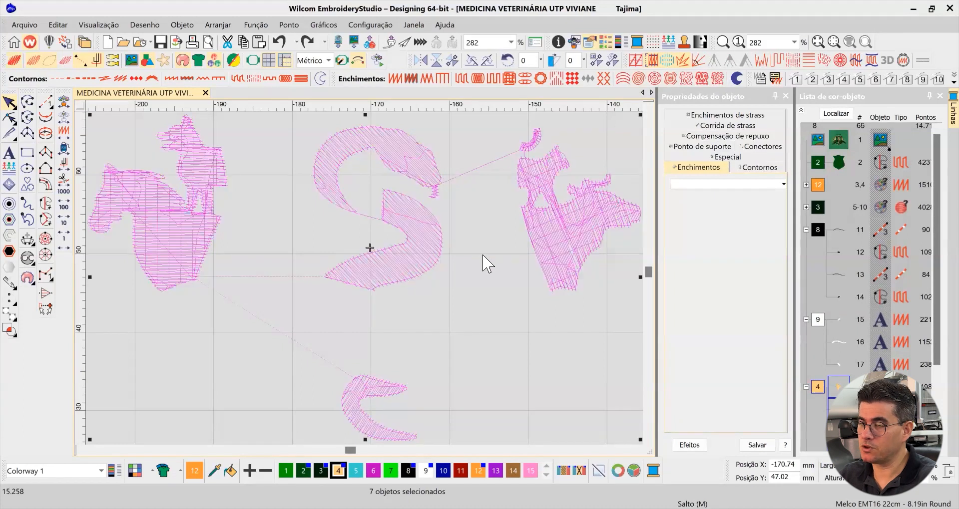
click(416, 235)
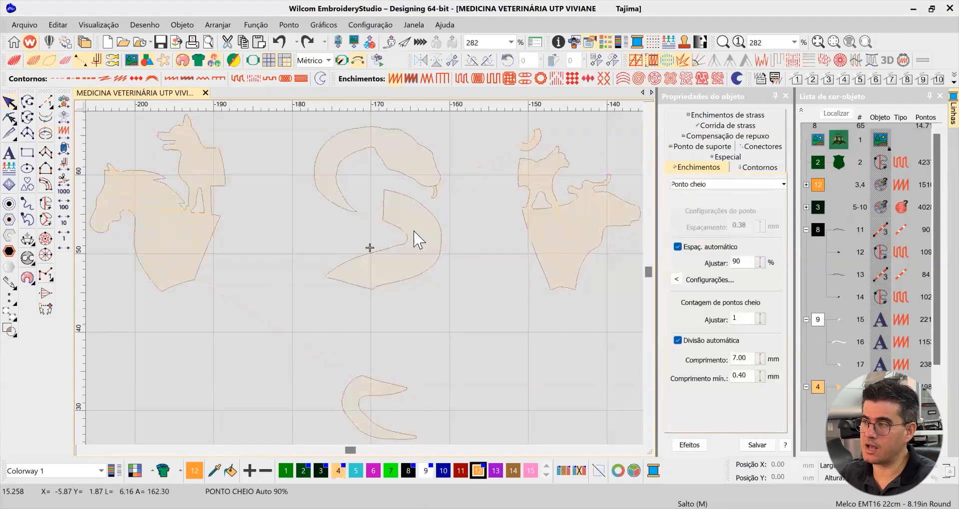
Examine the fills of the beige animal groups and each snake segment one by one in stitch-line view
click(560, 254)
click(347, 169)
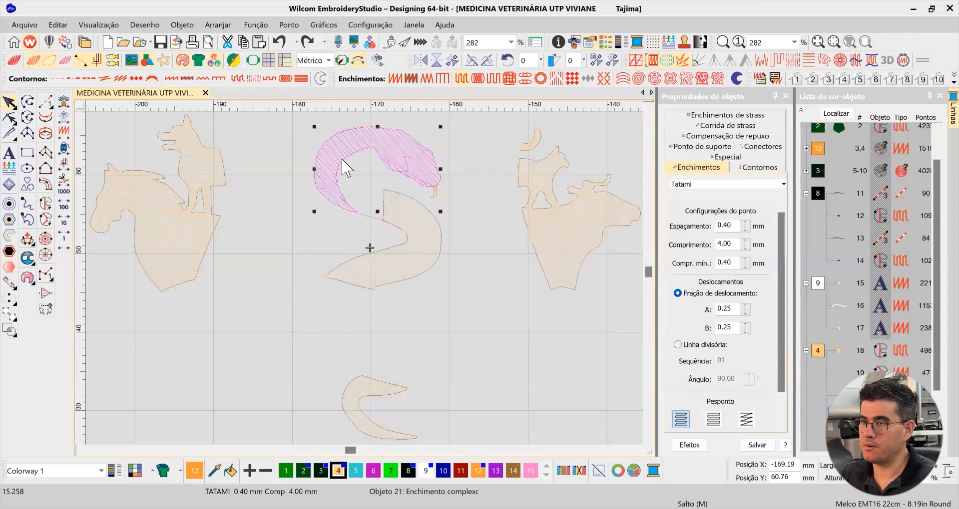
click(215, 215)
click(399, 237)
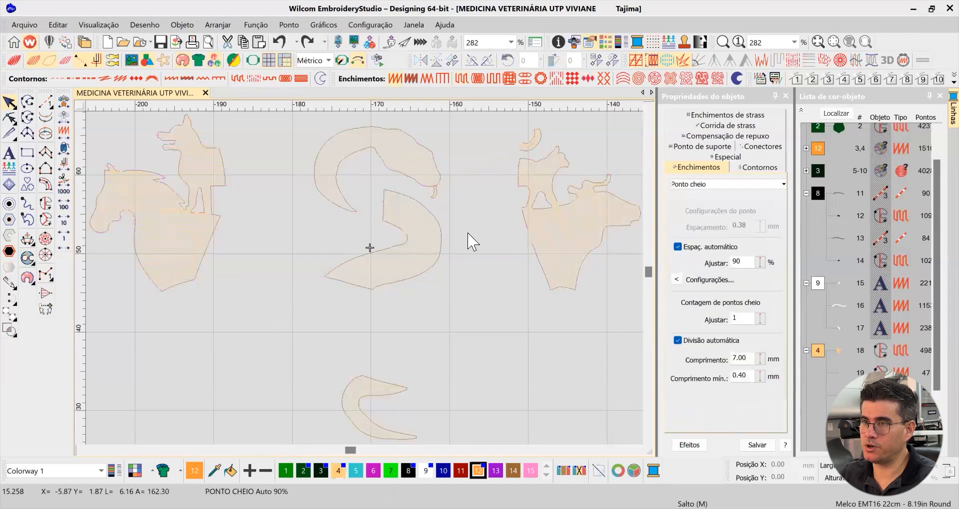
click(551, 231)
click(145, 231)
click(415, 272)
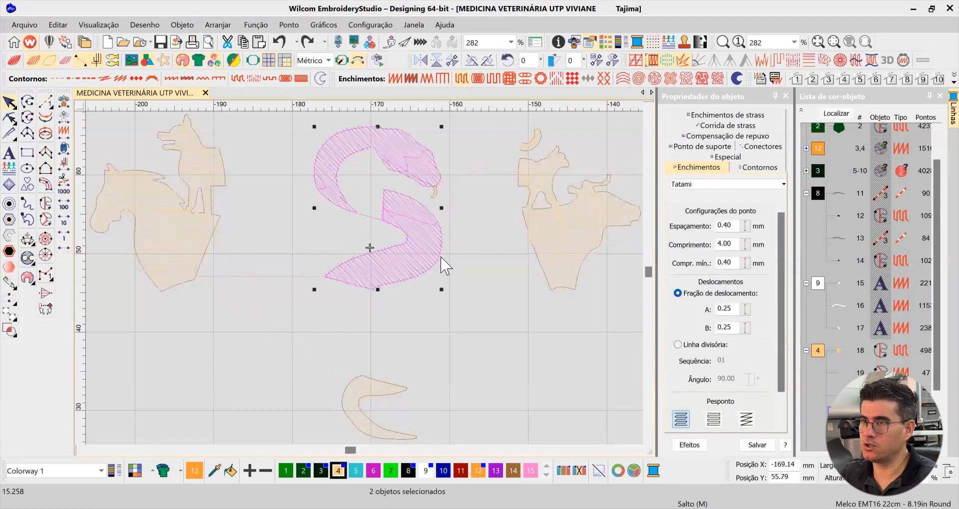
click(472, 243)
click(367, 384)
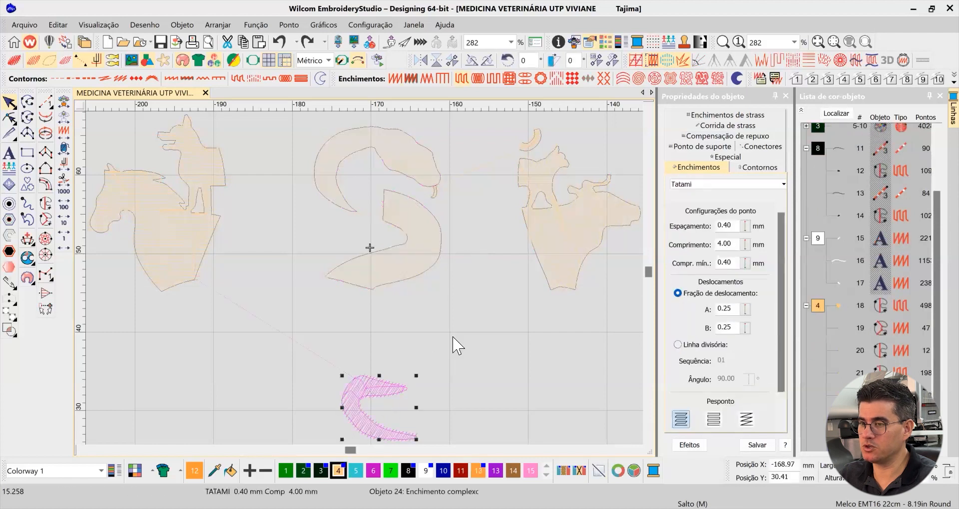
click(530, 238)
Return to the realistic view and check the tatami fill of the beige animals and the snake's upper segment, then deselect
key(t)
click(424, 235)
click(565, 229)
click(572, 232)
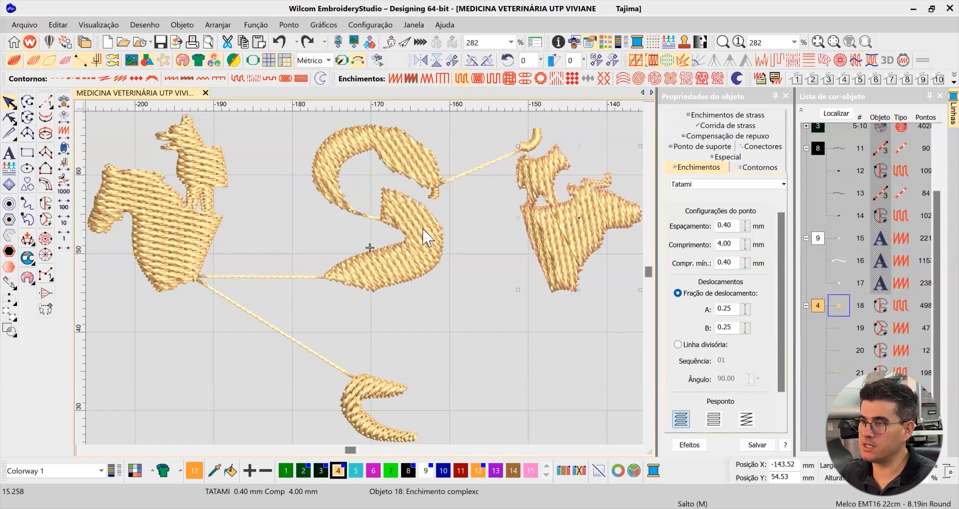
click(354, 187)
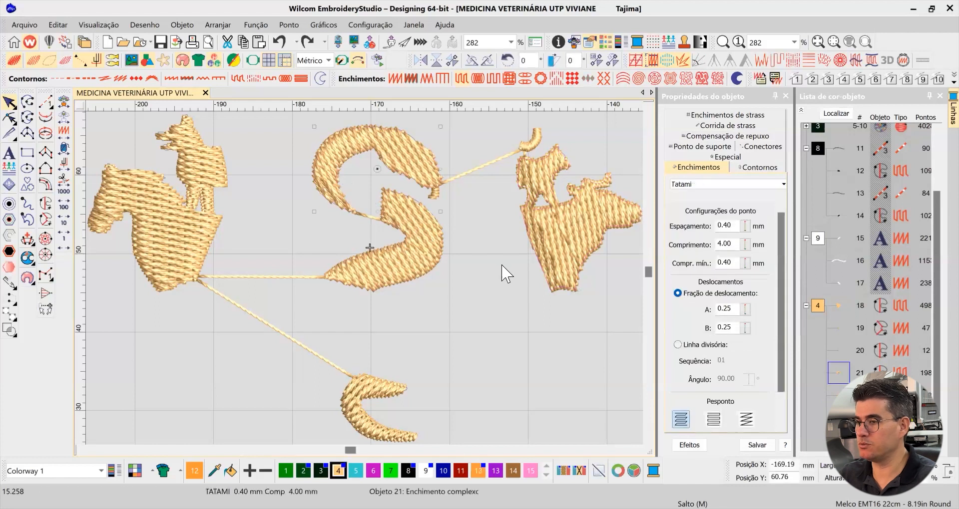
click(512, 338)
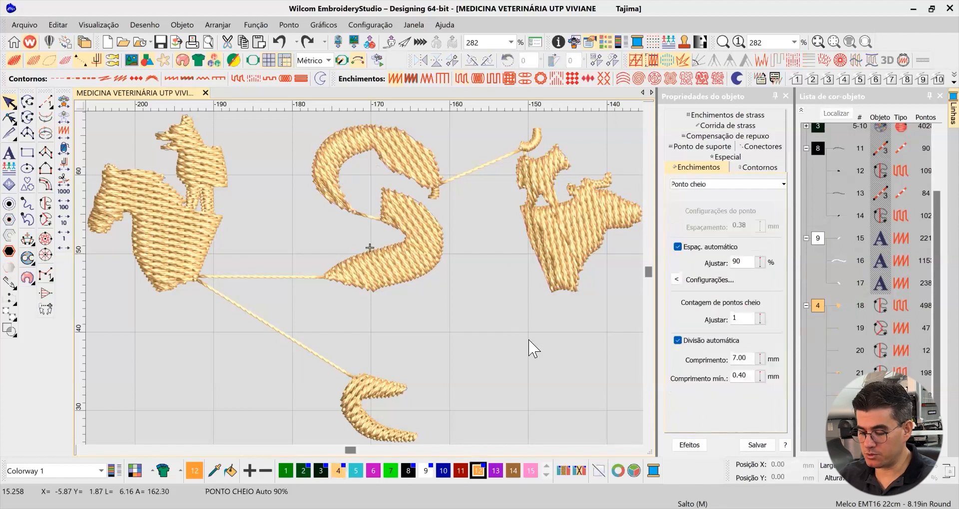
Isolate the second colour 12 group (objects 25-65) and compare its stitch-line and realistic views
click(801, 109)
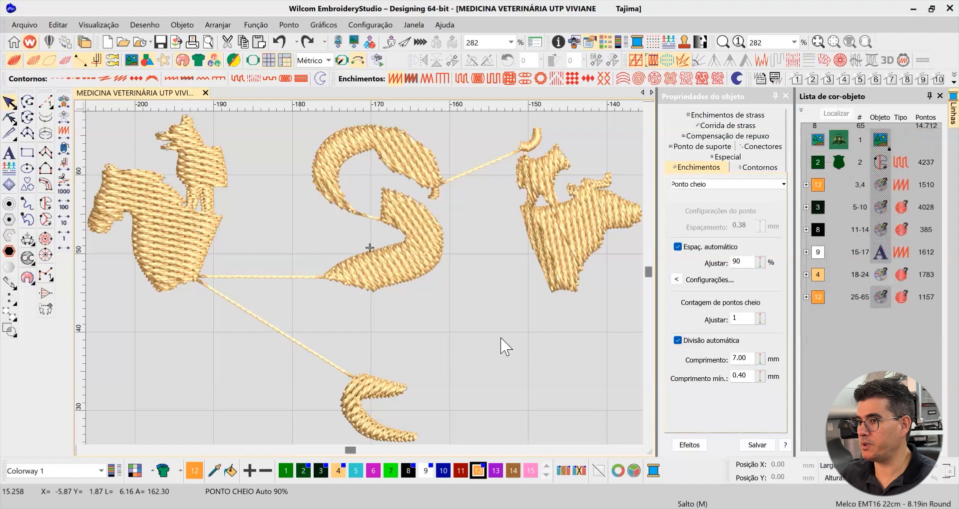
click(825, 297)
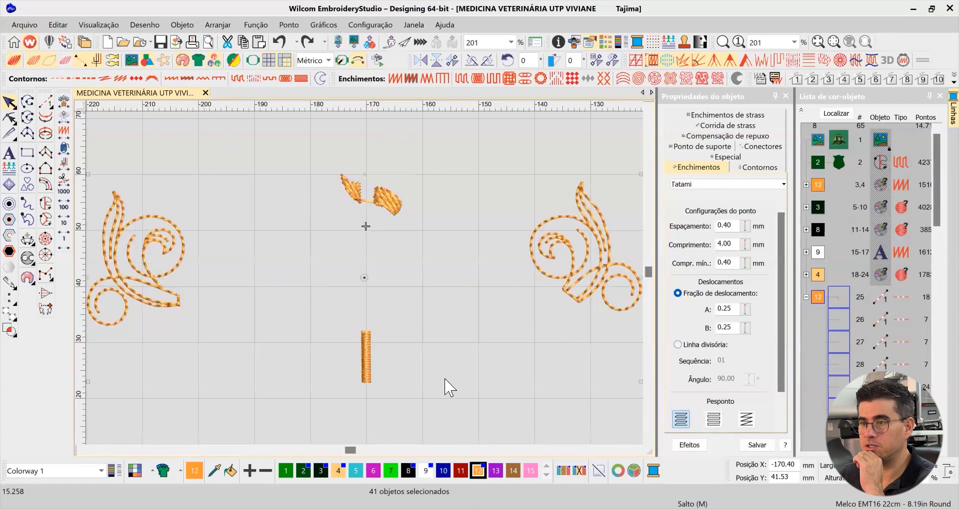
key(t)
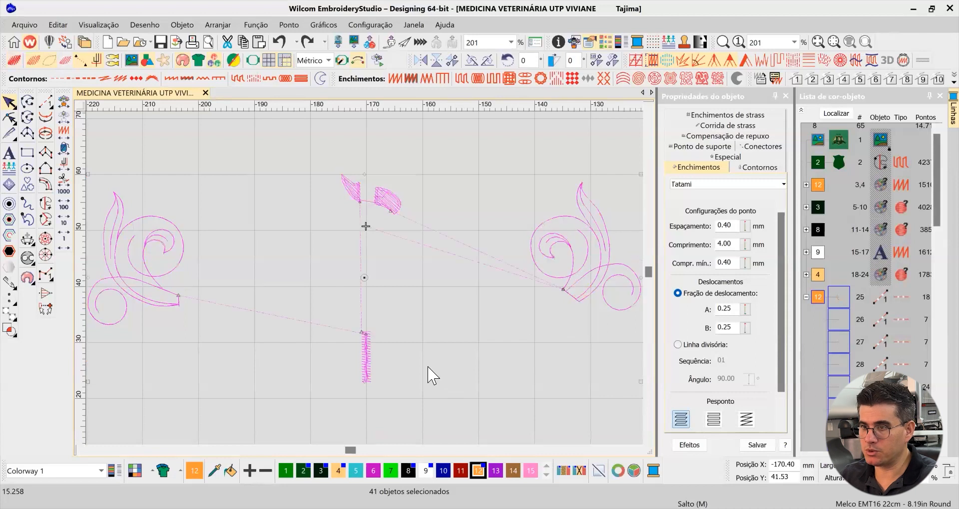
key(t)
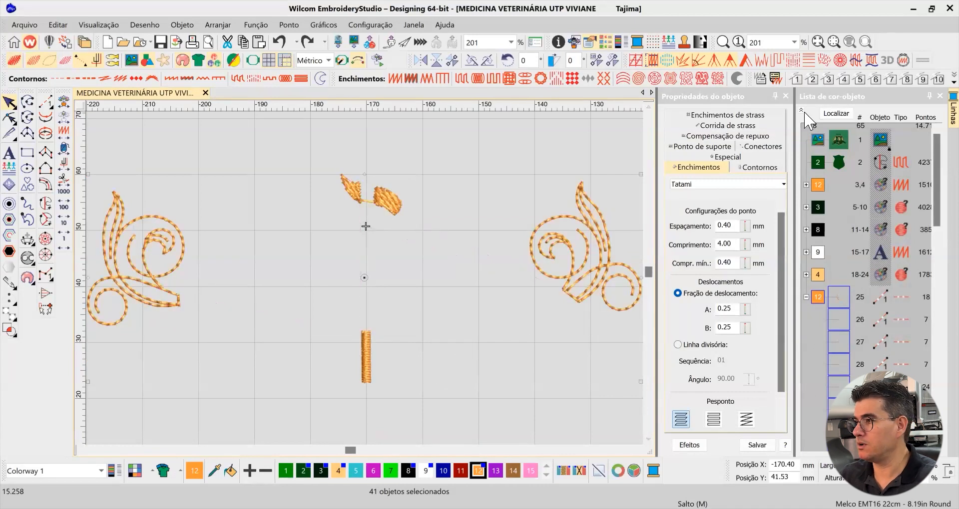
Show the complete crest again and zoom in on the snake and letter V at the shield's centre
key(Escape)
key(shift+s)
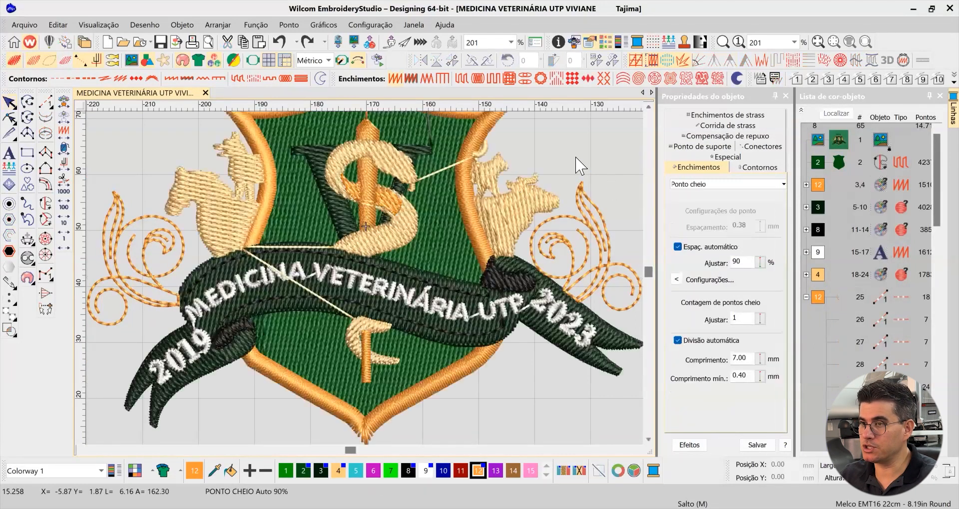
click(649, 106)
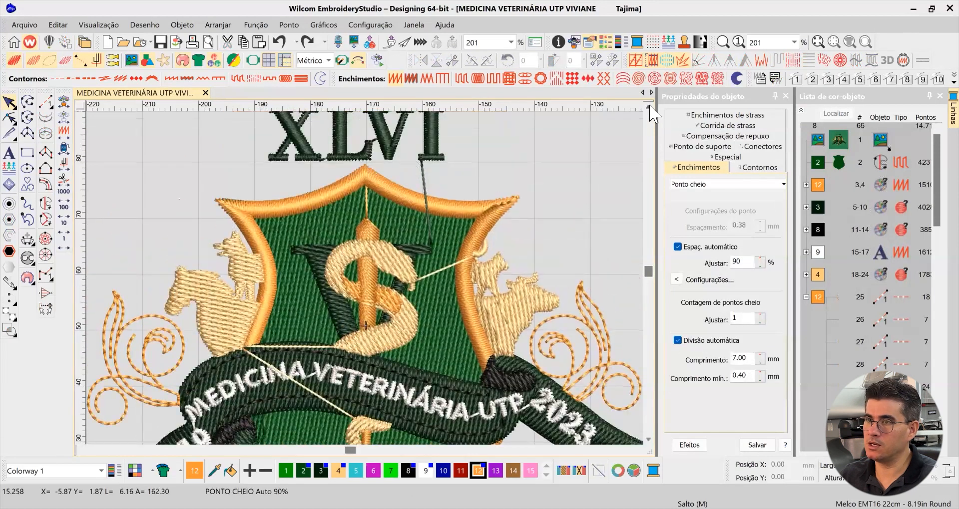
click(438, 311)
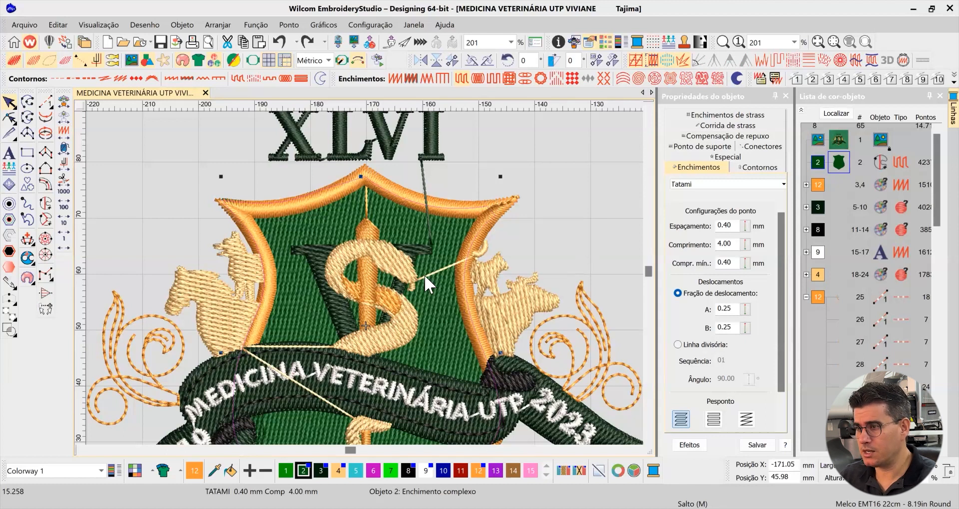
key(b)
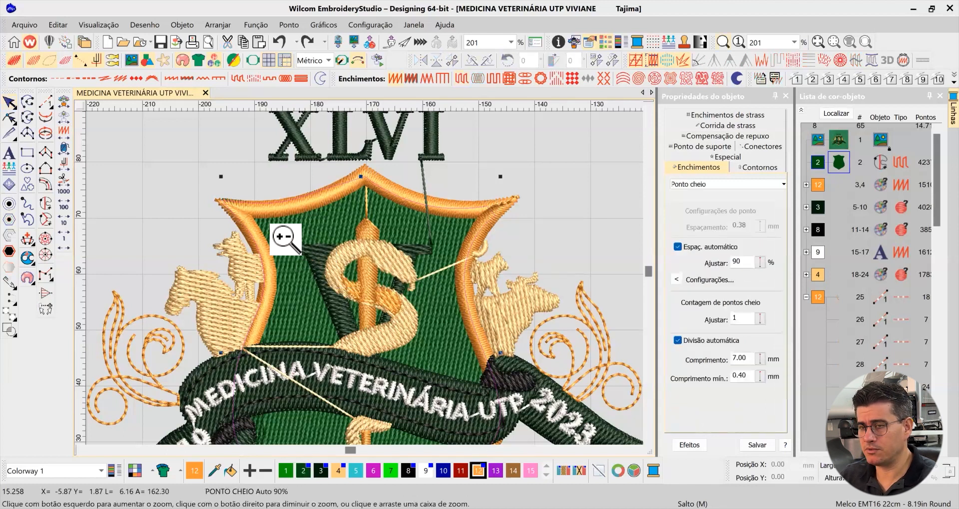
drag(418, 295, 454, 375)
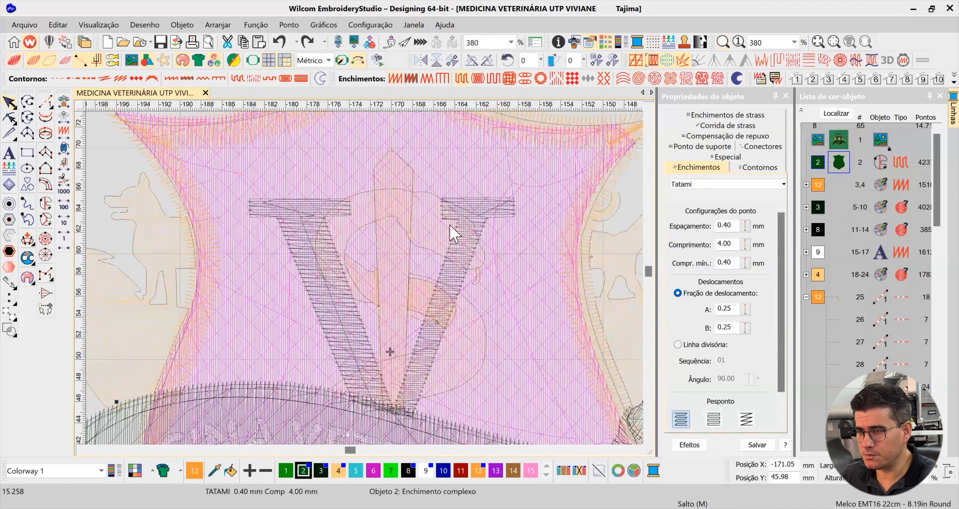
Check the fill settings of the staff, the beige snake and its small orange segments in the shield's centre
click(450, 229)
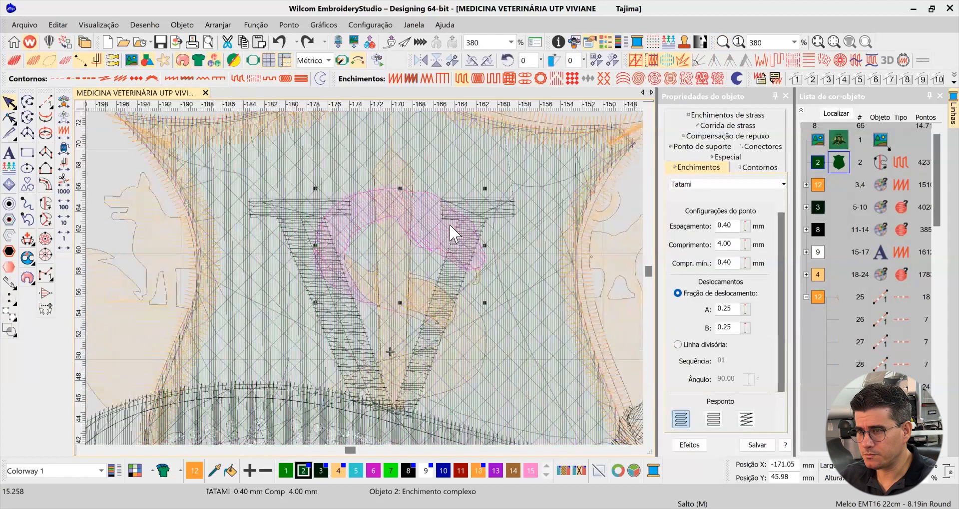
click(403, 170)
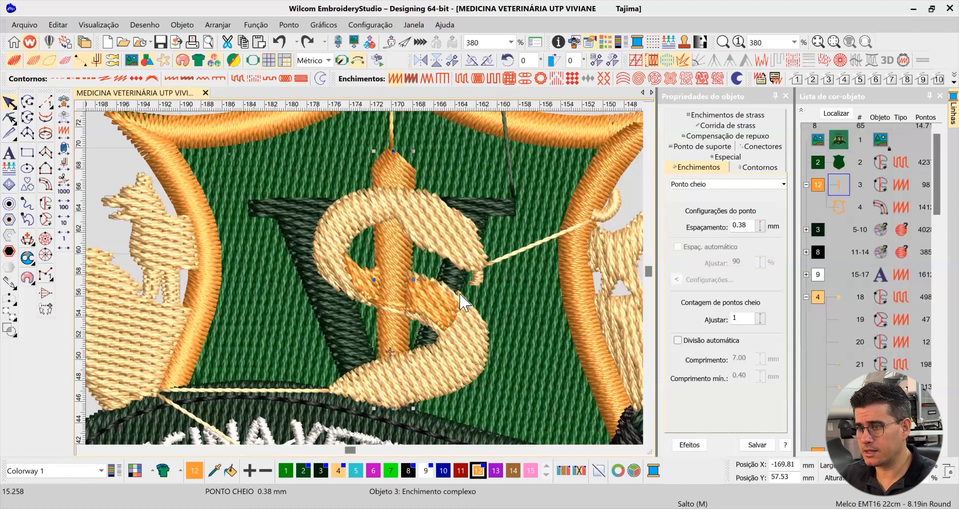
click(438, 310)
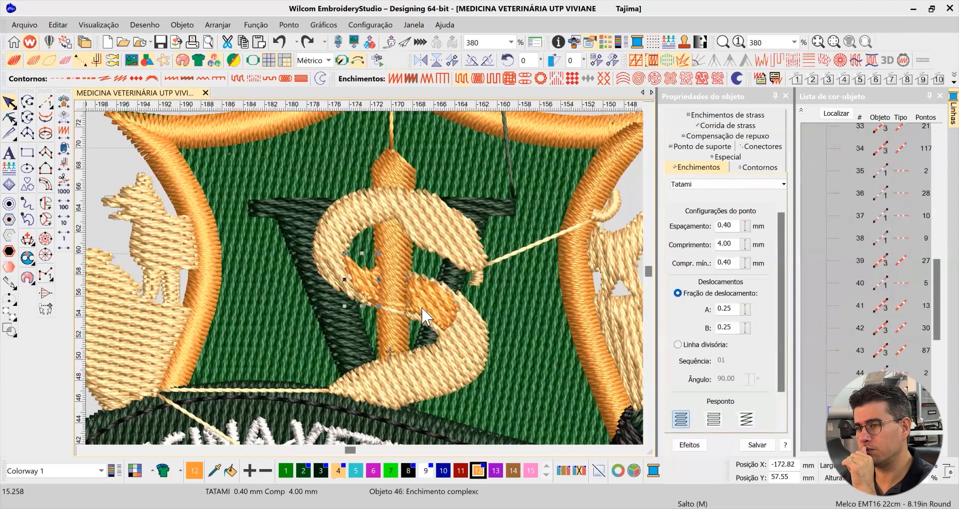
click(459, 314)
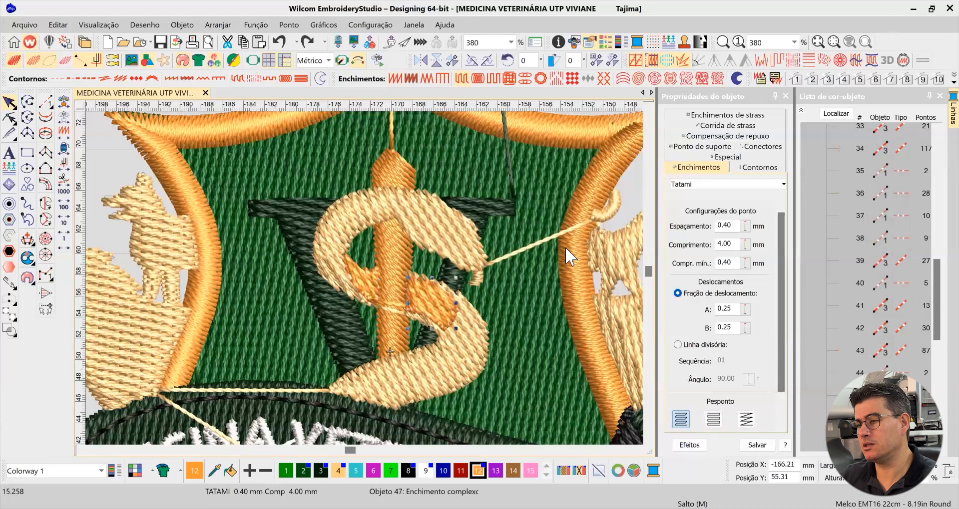
click(470, 337)
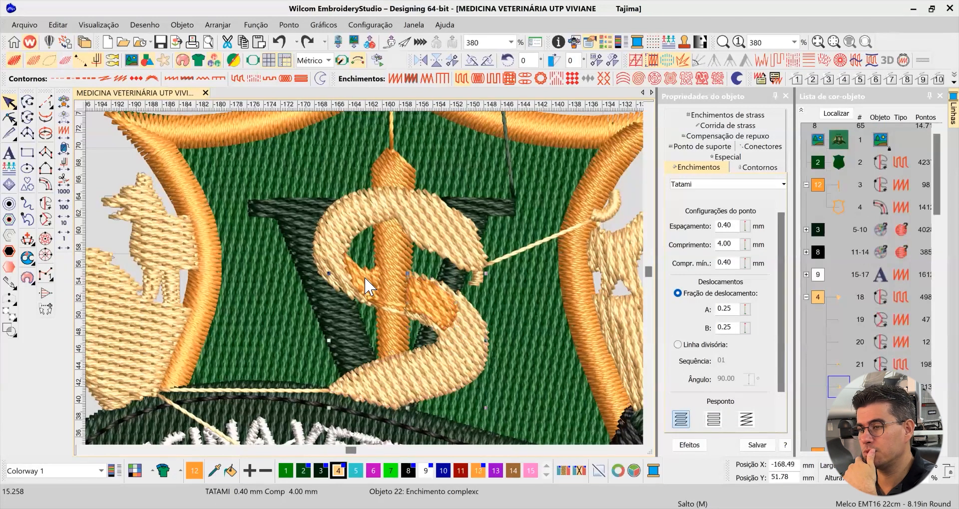
Select the orange shield border and examine its satin stitches and spacing settings close up at the shield's lower tip
scroll(369, 275, down, 2)
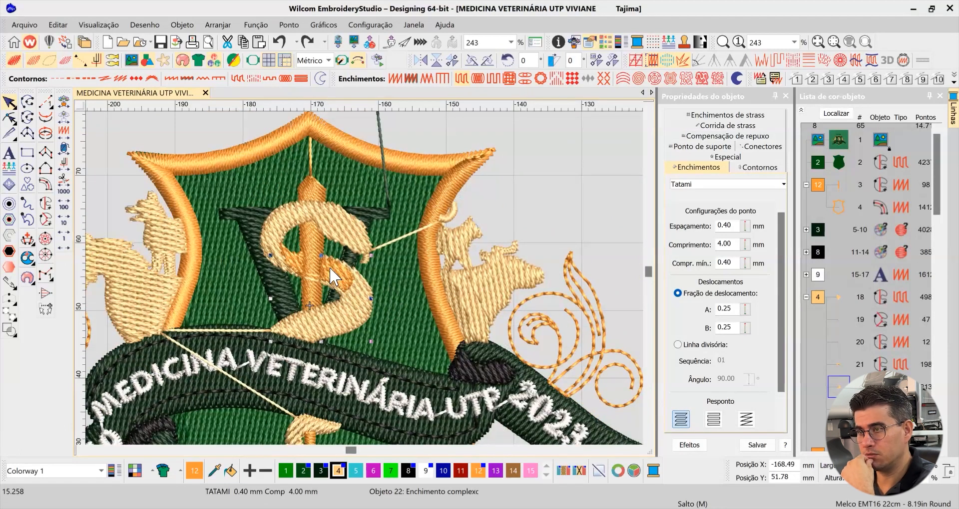
scroll(364, 277, down, 2)
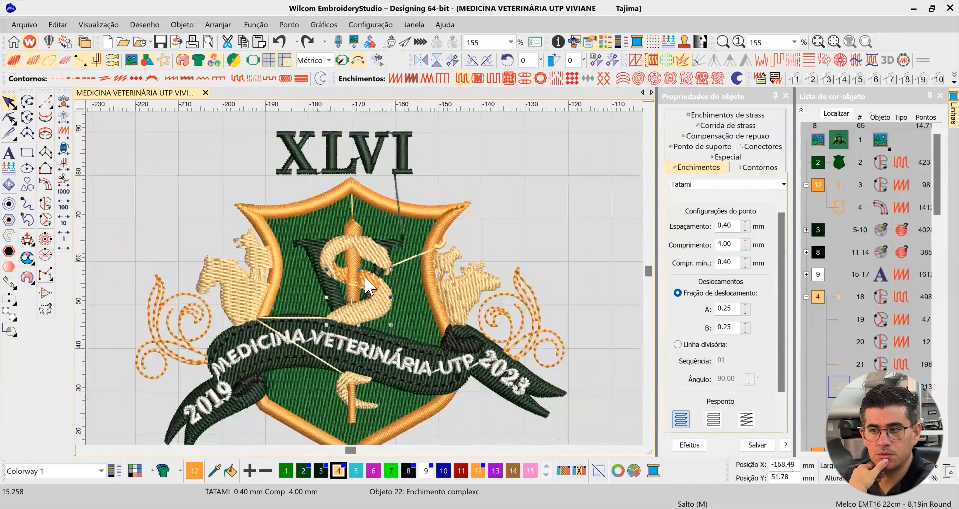
scroll(351, 346, up, 2)
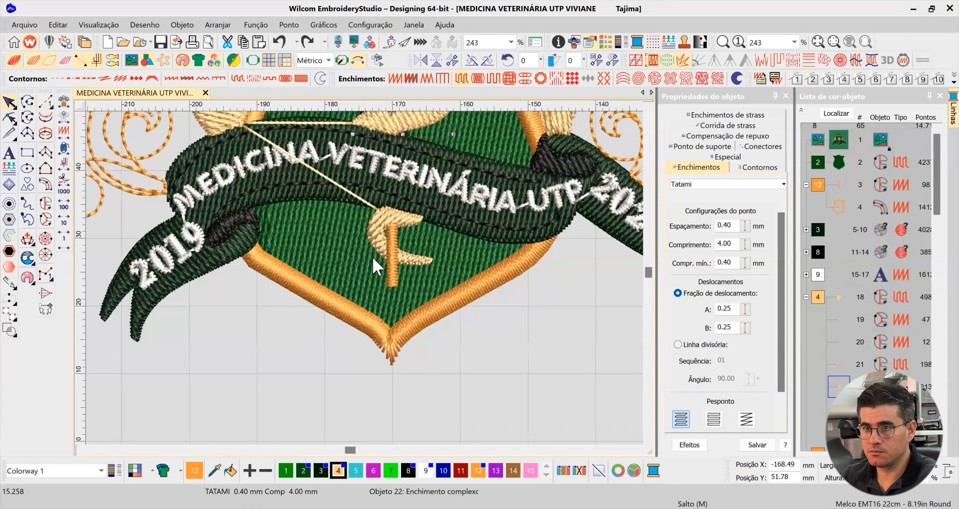
click(443, 320)
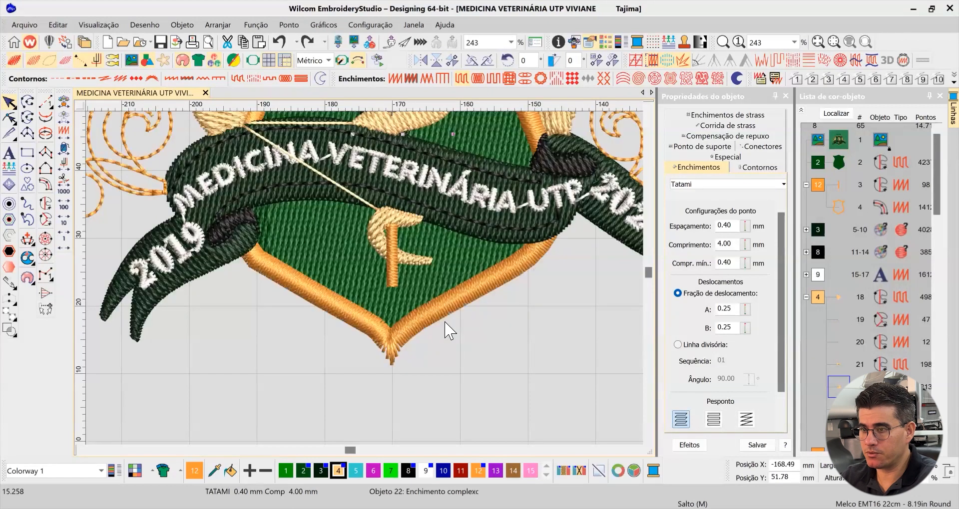
click(521, 272)
scroll(394, 356, up, 1)
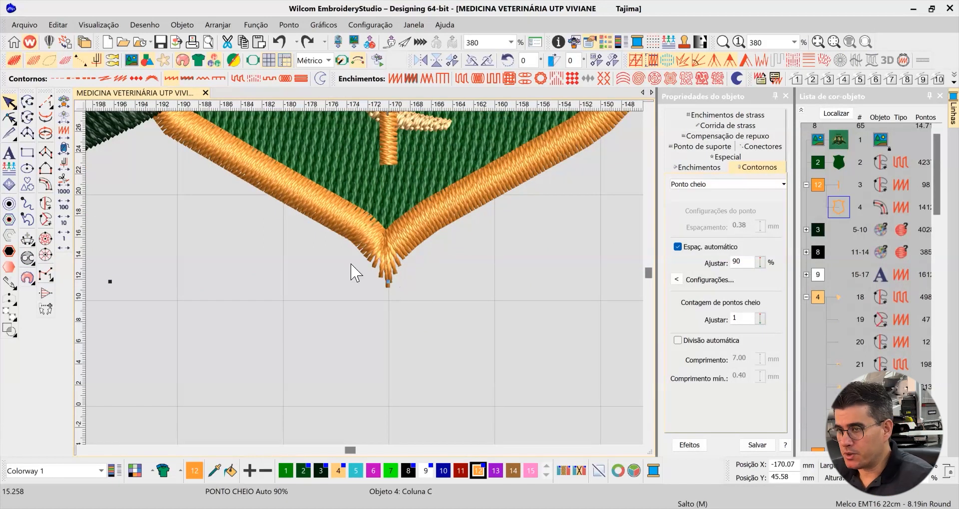
scroll(417, 278, up, 1)
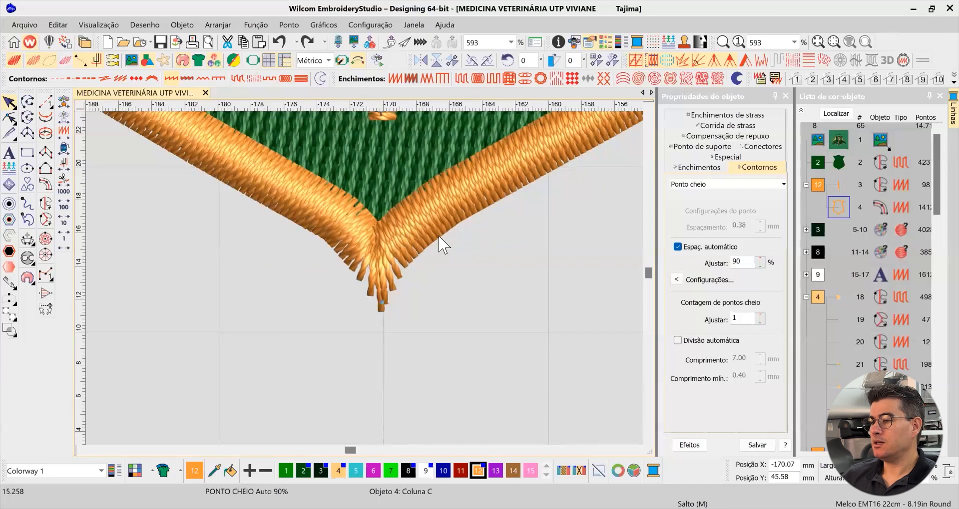
double_click(743, 265)
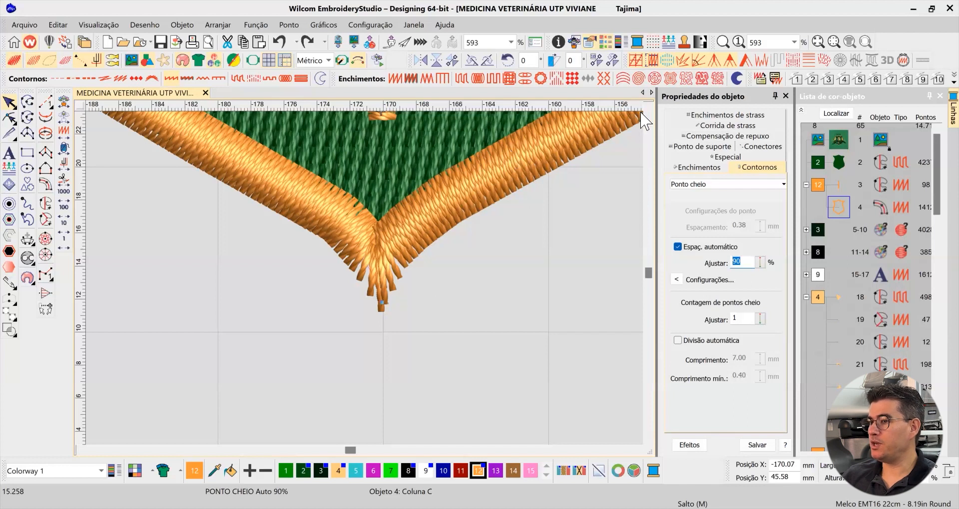
Try the cap, mitre and lap corner effects on the orange shield border, leaving all three switched off
right_click(716, 63)
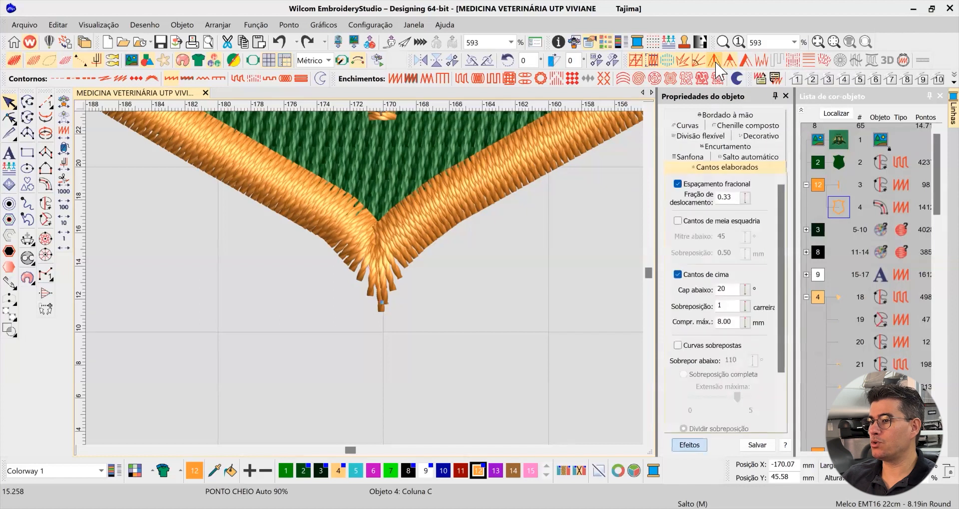
click(730, 63)
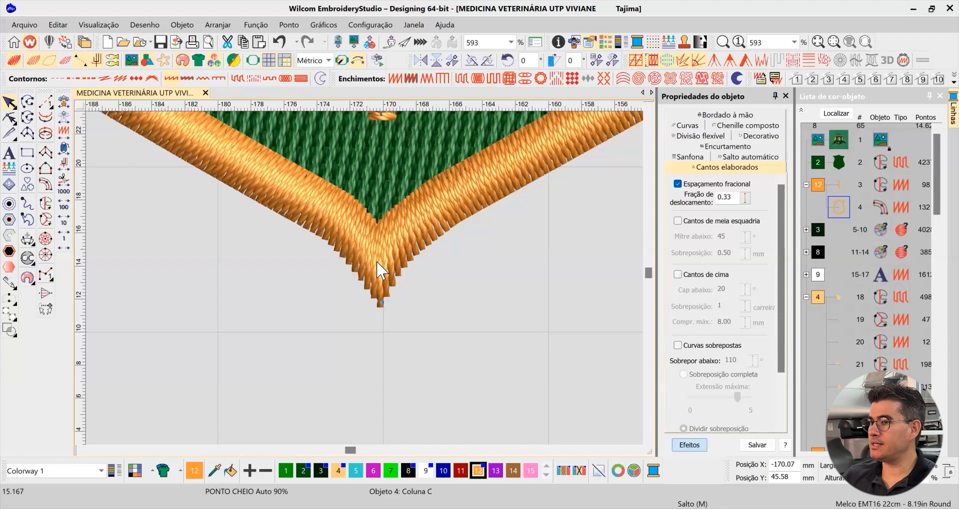
click(730, 63)
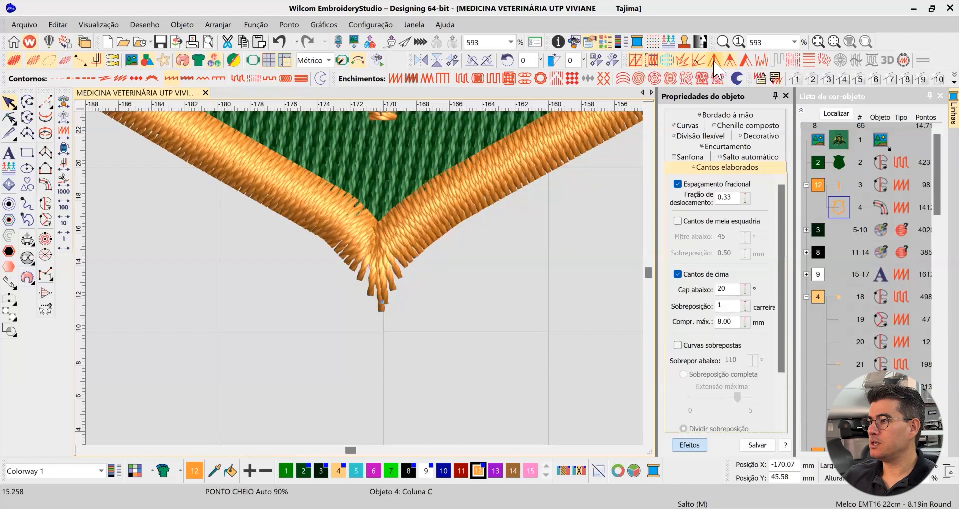
click(714, 58)
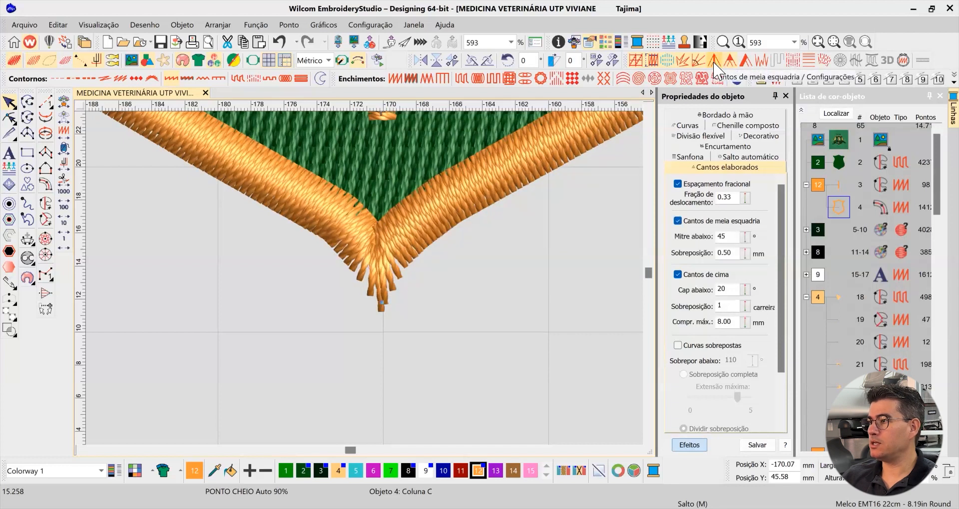
click(744, 62)
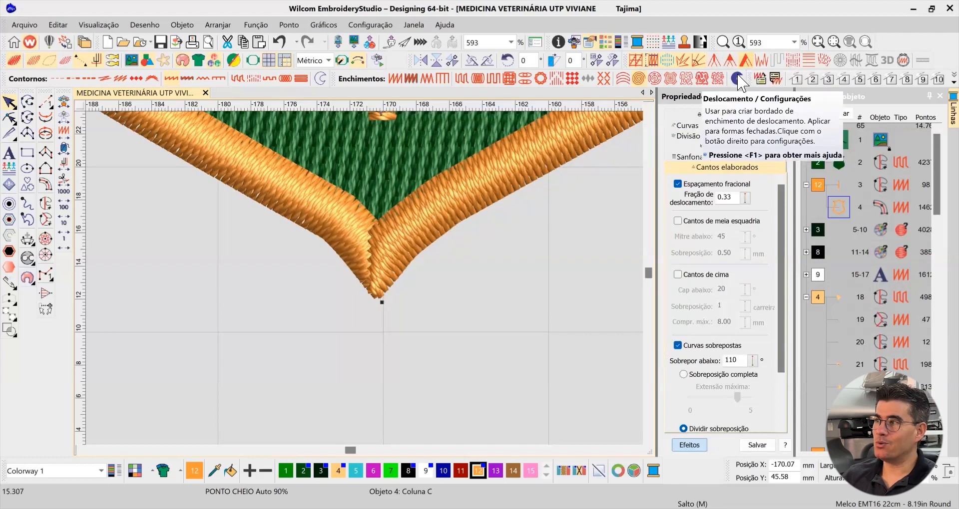
click(744, 62)
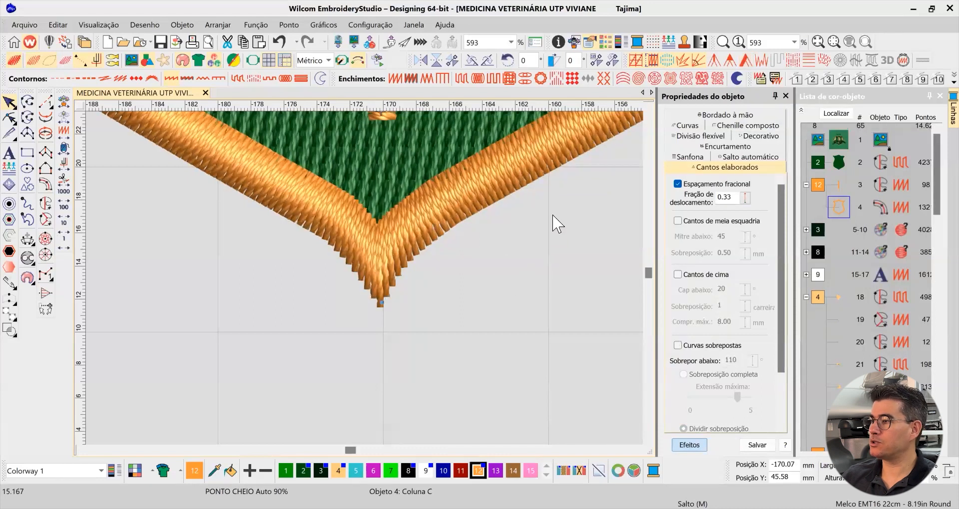
scroll(364, 274, down, 3)
scroll(367, 288, down, 2)
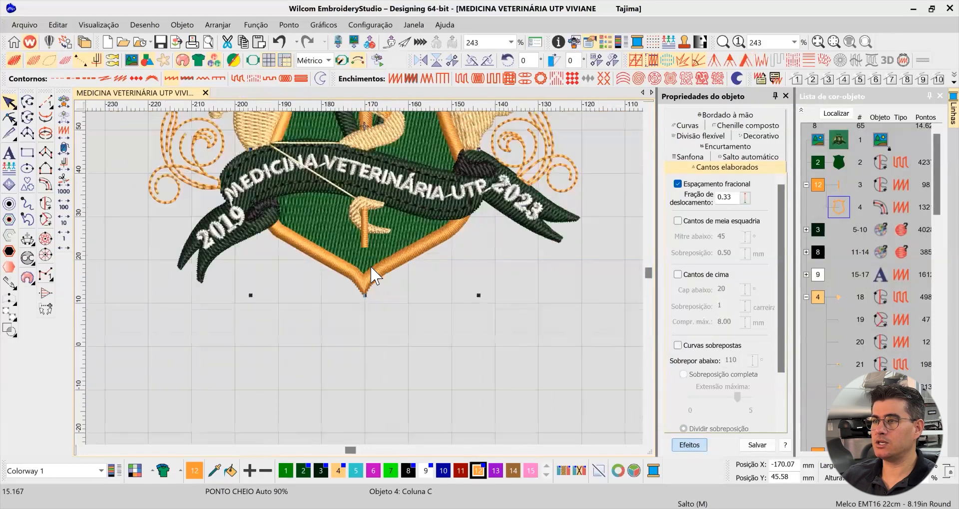
Undo the latest corner-effect changes on the orange shield border to compare the stitches at its lower tip
scroll(390, 322, up, 4)
click(352, 282)
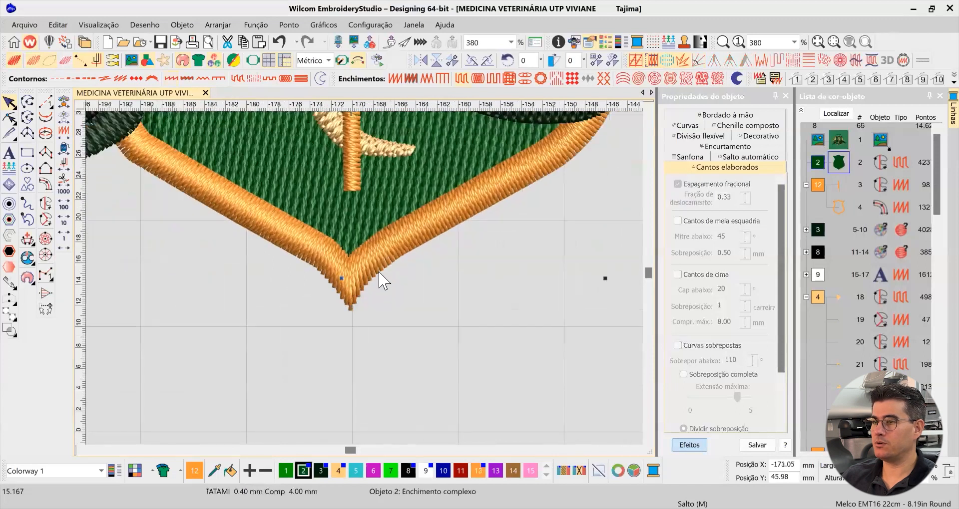
click(370, 291)
key(ctrl+z)
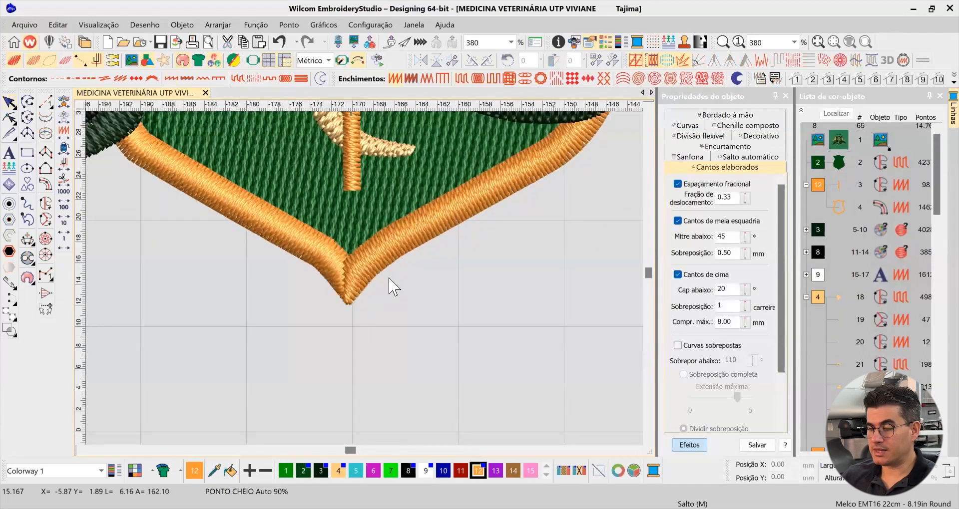
key(ctrl+z)
click(378, 273)
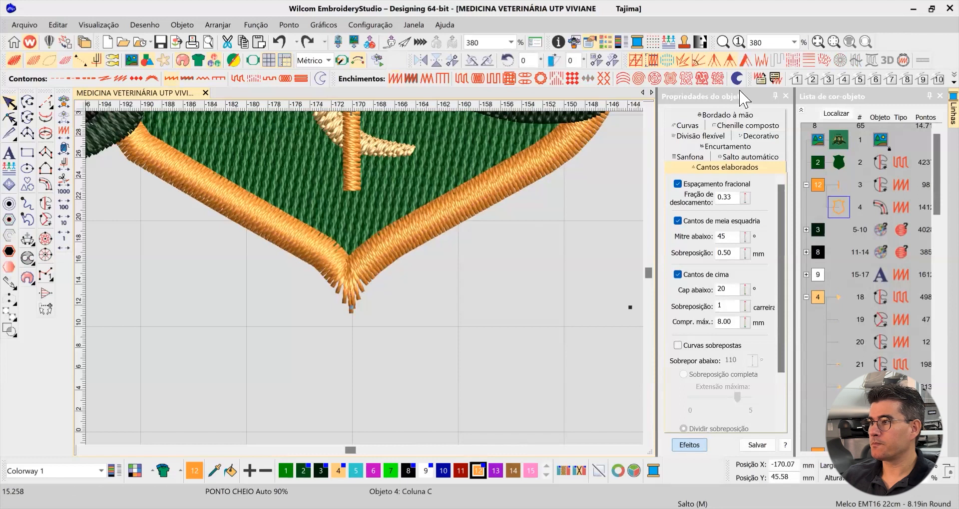
Compare the border's lower tip with the mitre and cap corner effects on and off, leaving both switched off
click(724, 61)
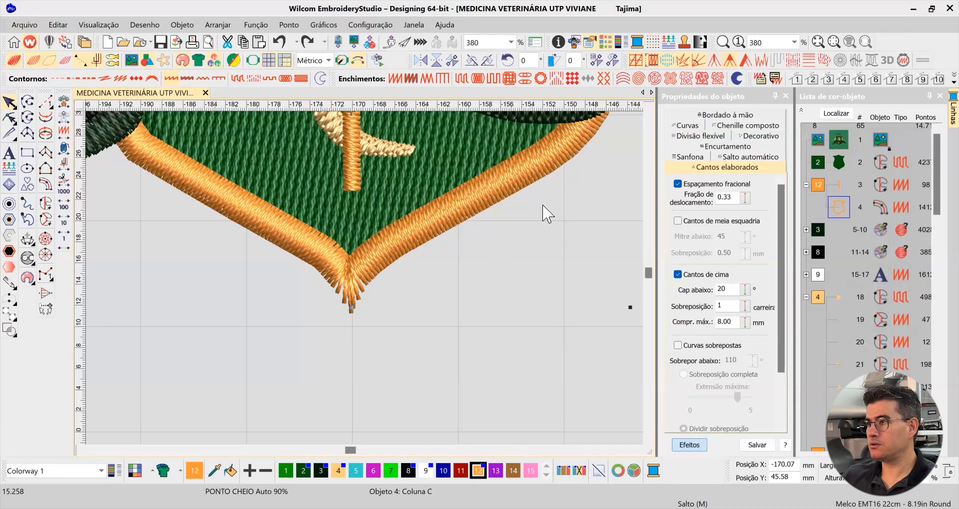
key(ctrl+z)
key(ctrl+y)
key(ctrl+y)
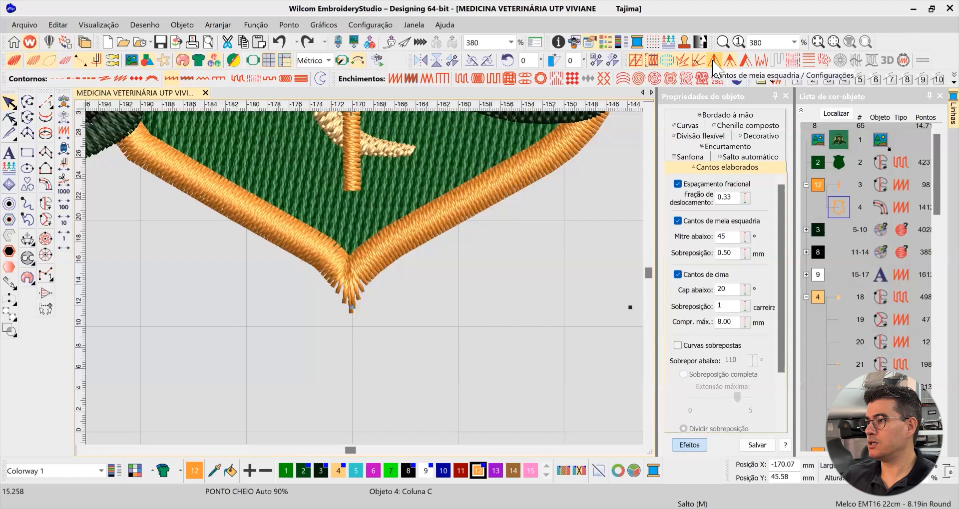
click(728, 64)
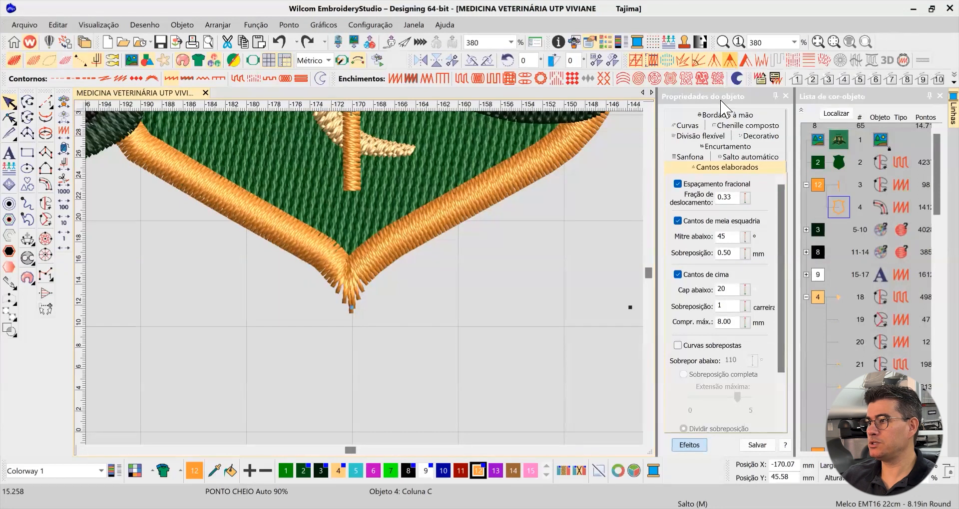
click(715, 62)
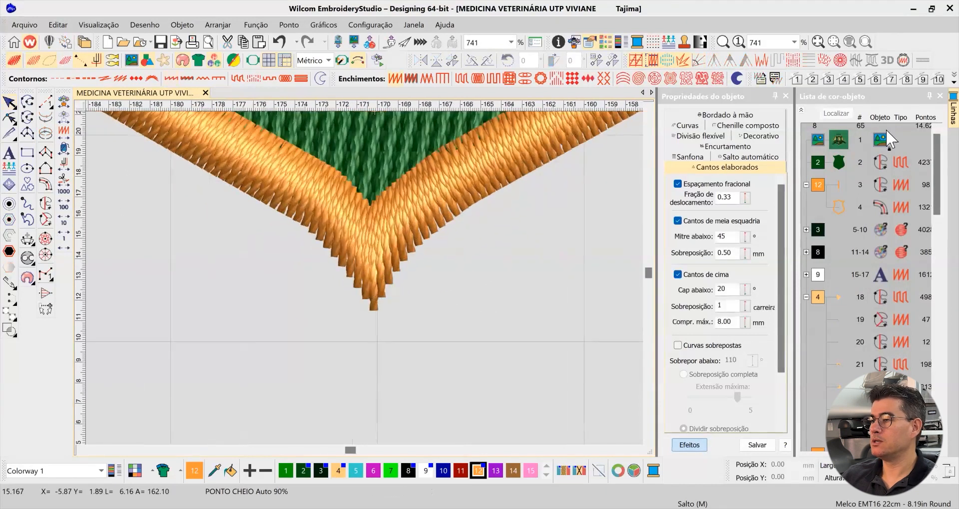
Reshape the orange shield border by moving the node at its lower tip slightly upward
click(367, 265)
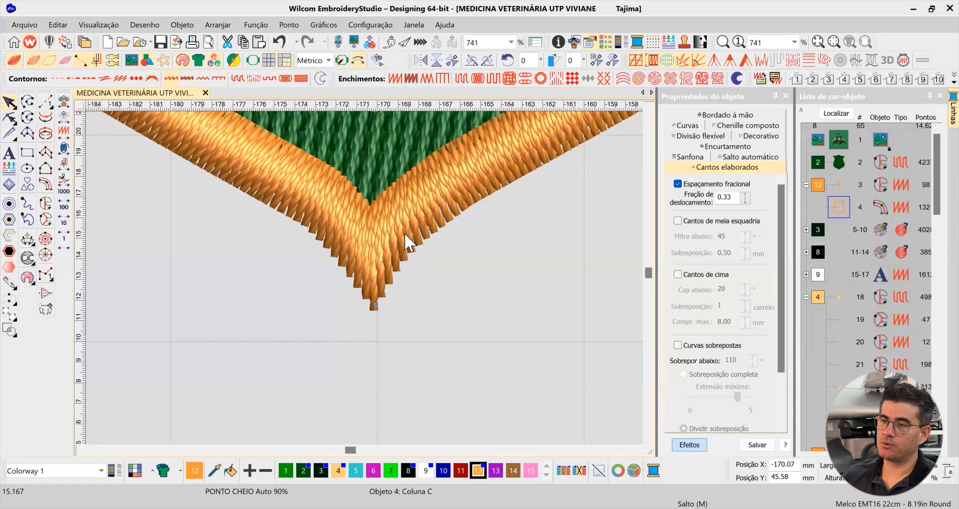
click(9, 119)
drag(372, 285, 370, 274)
click(370, 272)
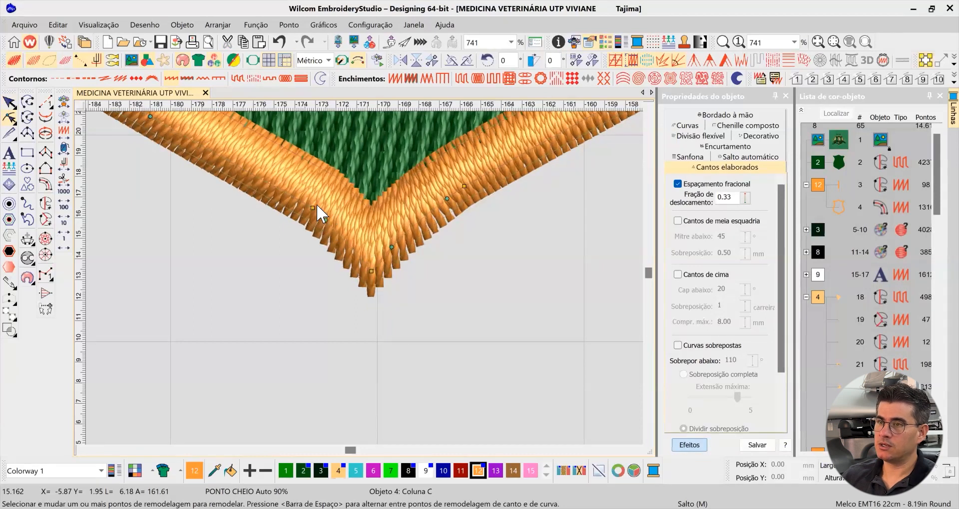
scroll(370, 282, down, 3)
scroll(370, 287, down, 2)
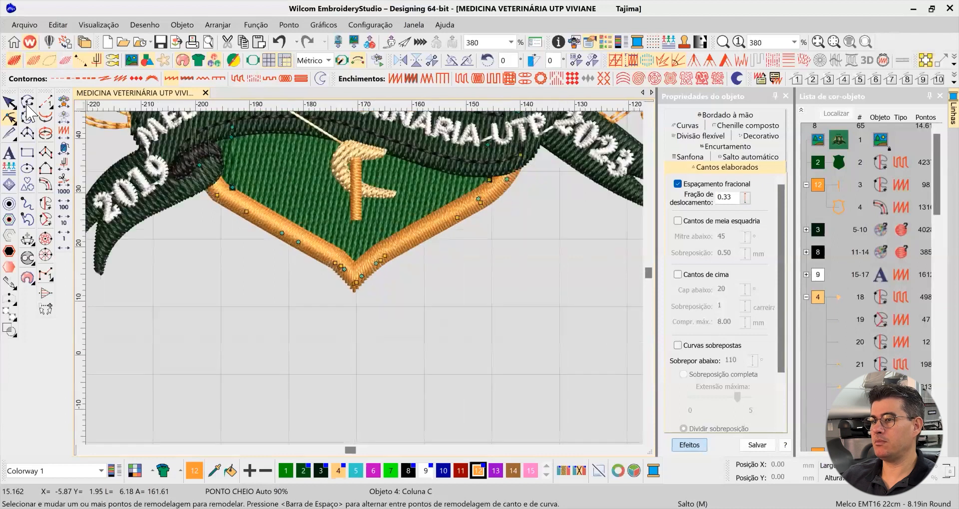
click(257, 225)
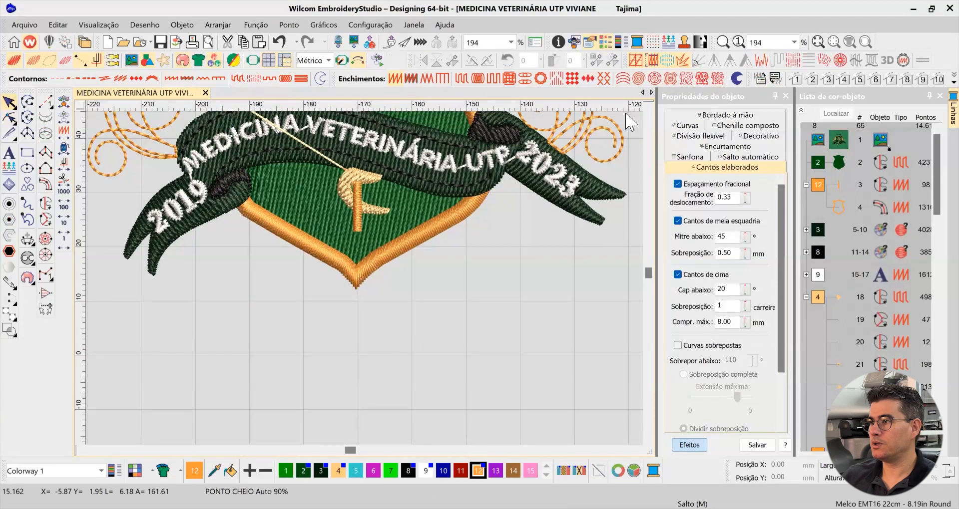
Try the orange border's node beside the 2019 ribbon as a curve point and restore it to a corner point
scroll(387, 285, up, 2)
scroll(379, 285, up, 3)
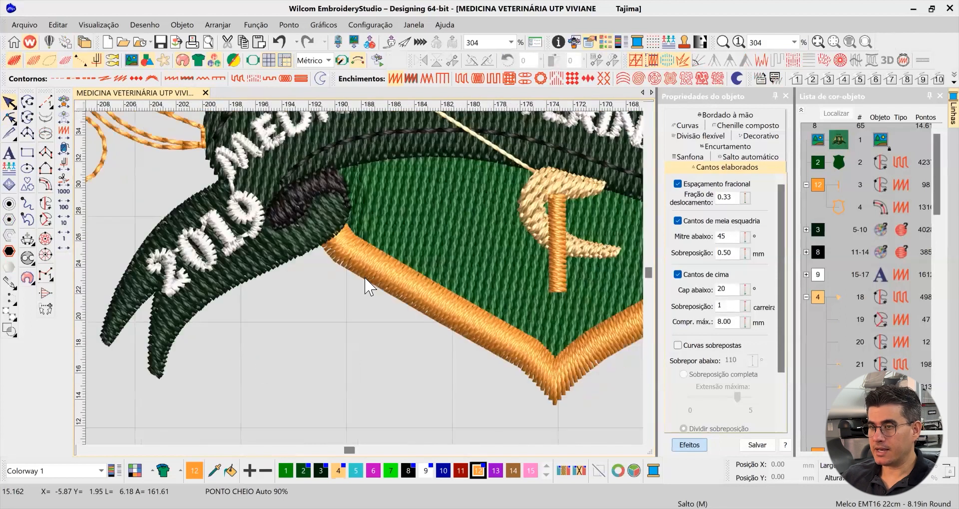
click(313, 223)
click(28, 123)
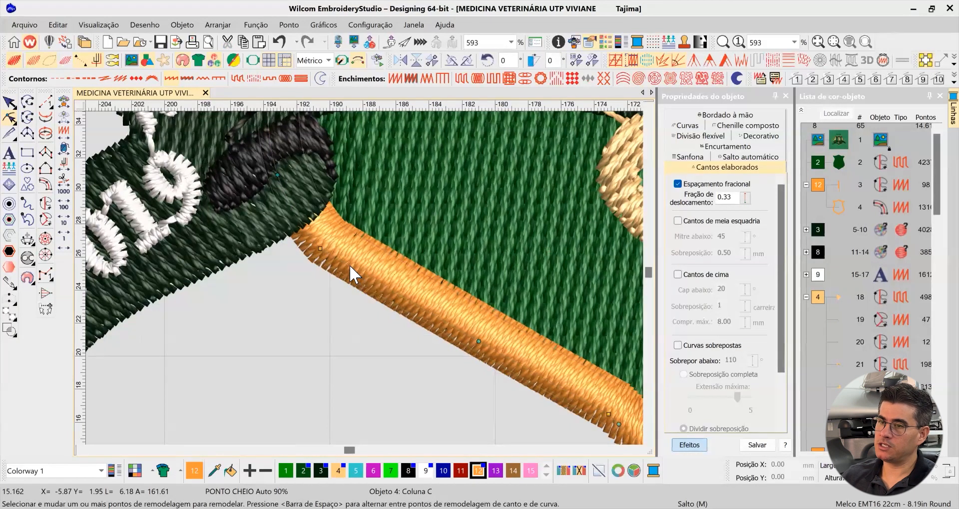
click(321, 249)
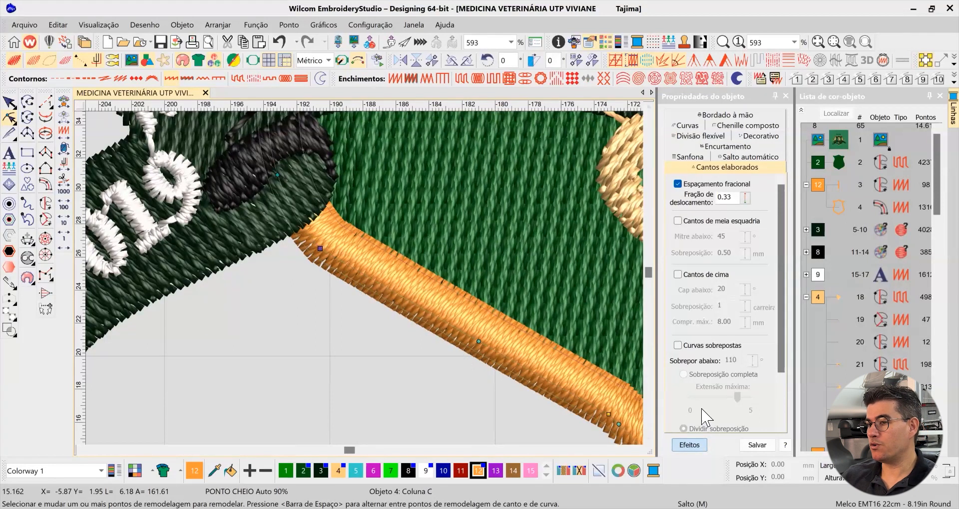
key(space)
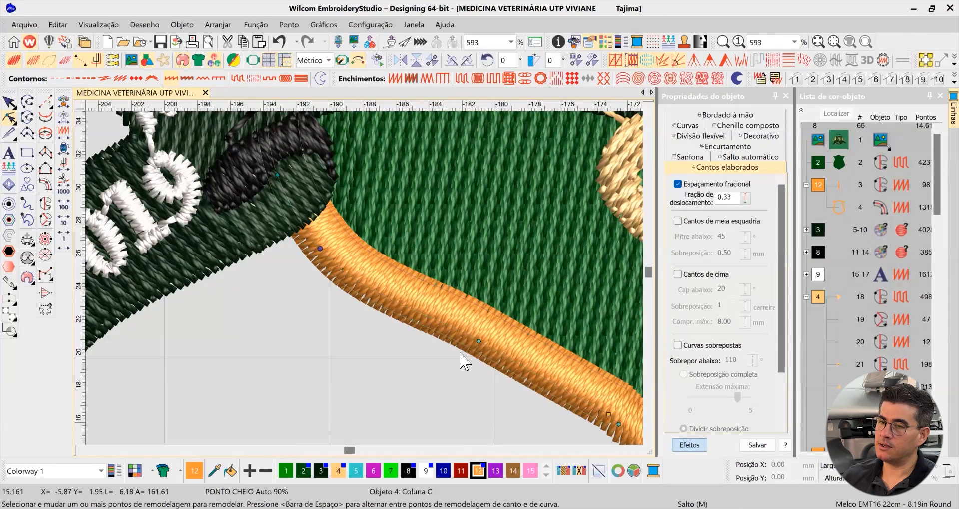
key(space)
Add a node on the orange border beside the 2019 ribbon, then make the neighbouring end node a curve point and nudge it upward
click(357, 271)
key(Tab)
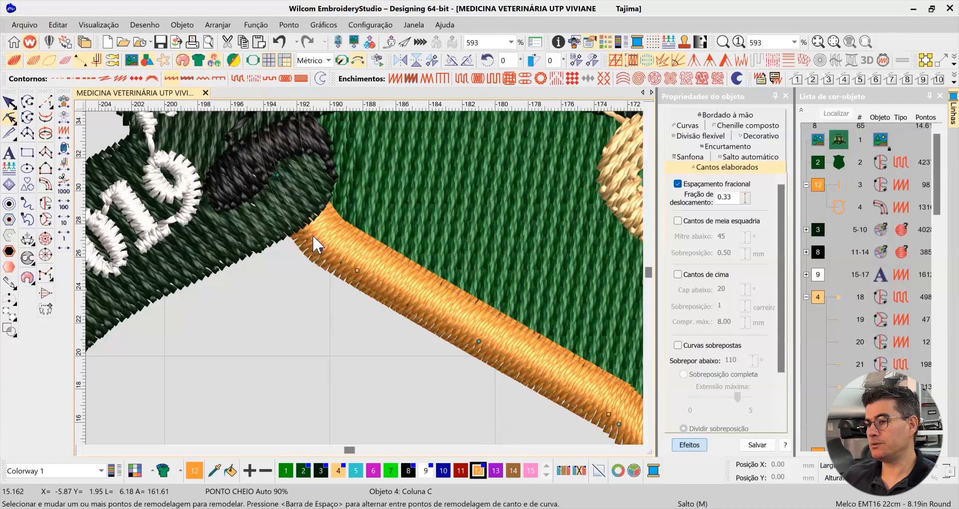
key(space)
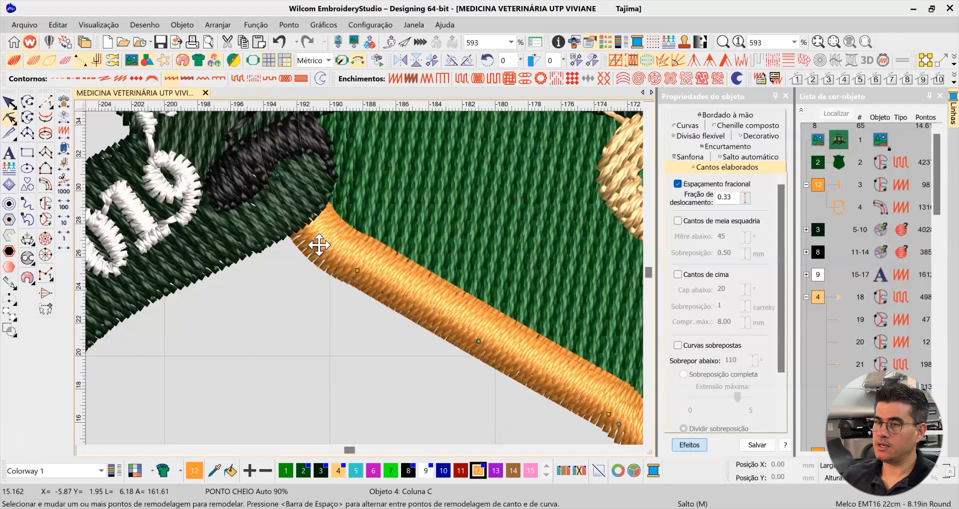
drag(320, 246, 318, 240)
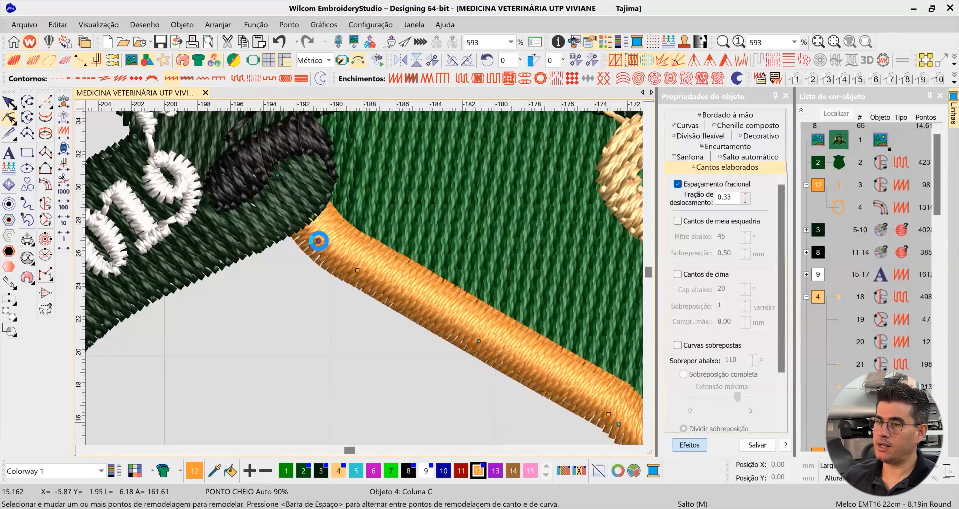
key(Escape)
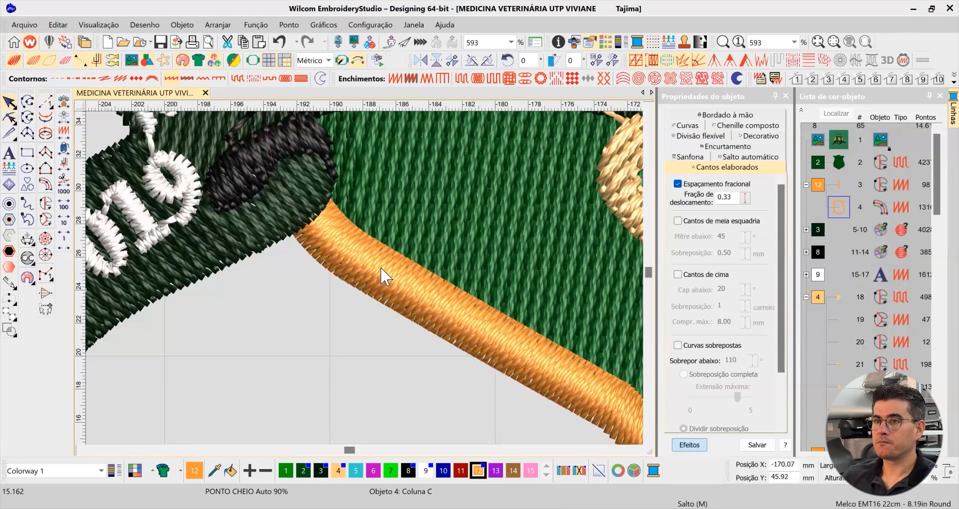
Review the reshaped orange border along the shield's lower edge and up to the snake and staff at its centre
scroll(364, 276, down, 2)
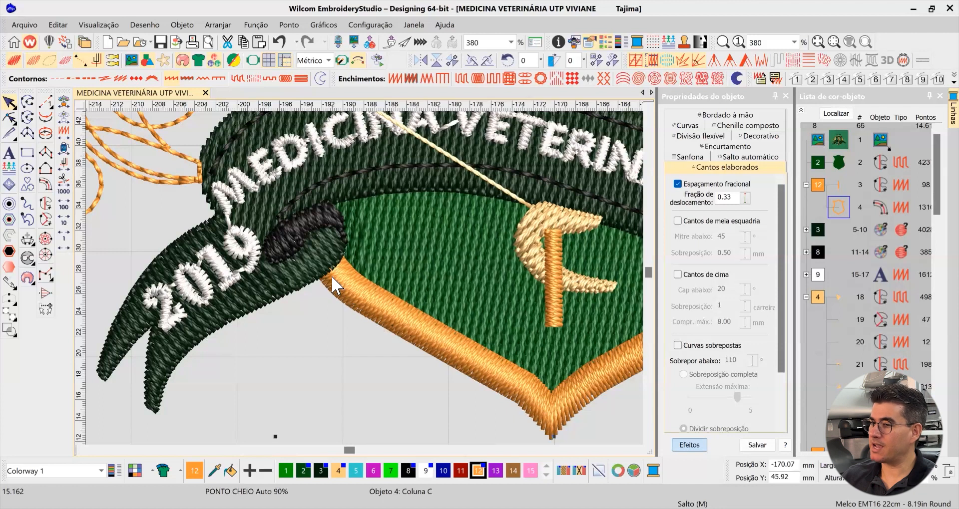
scroll(361, 287, down, 2)
scroll(365, 282, down, 3)
scroll(365, 284, up, 2)
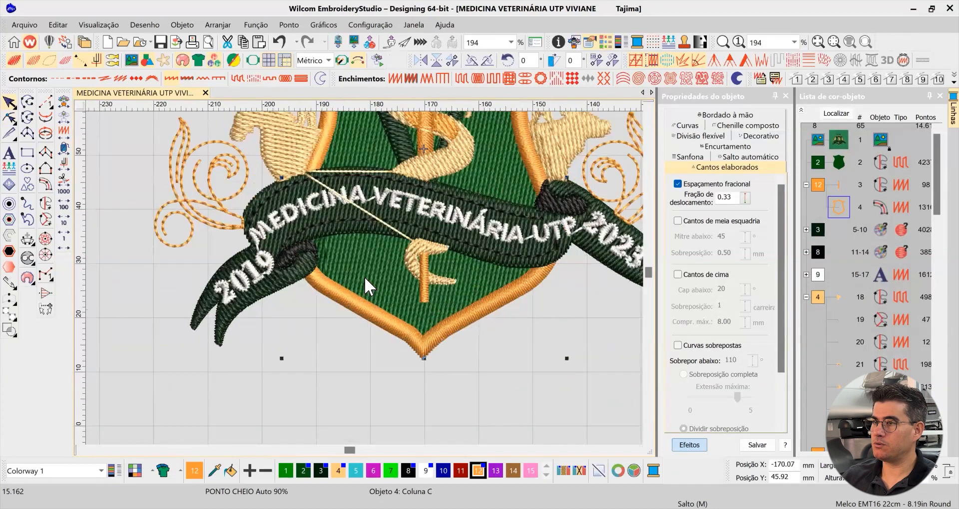
click(612, 300)
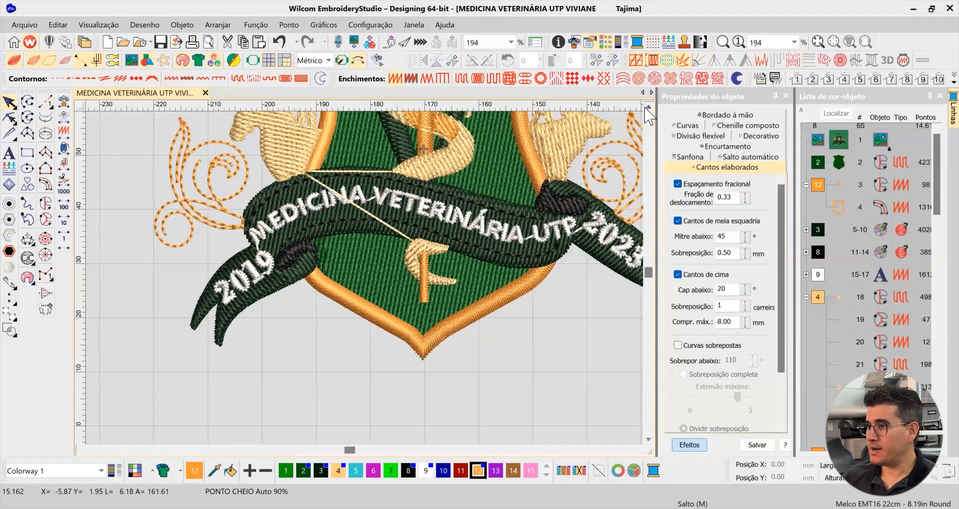
scroll(645, 109, up, 6)
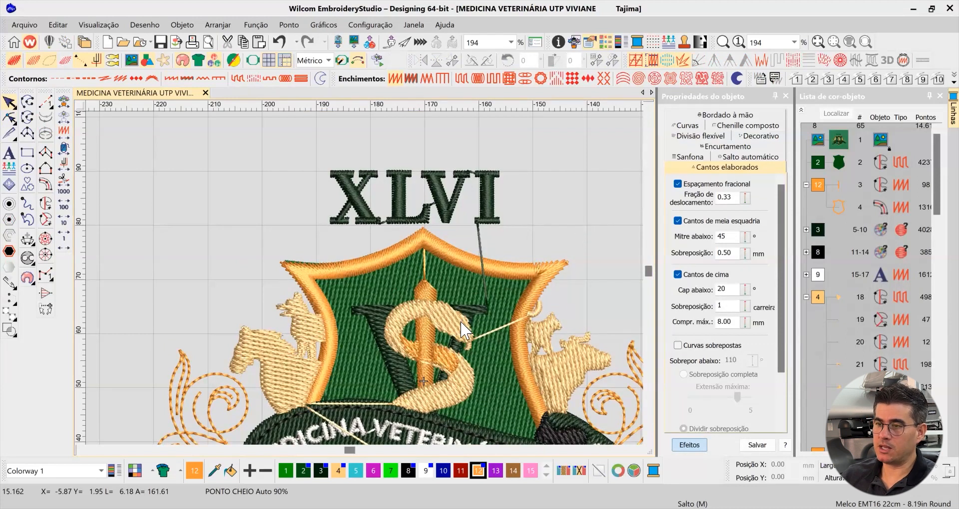
scroll(364, 277, up, 2)
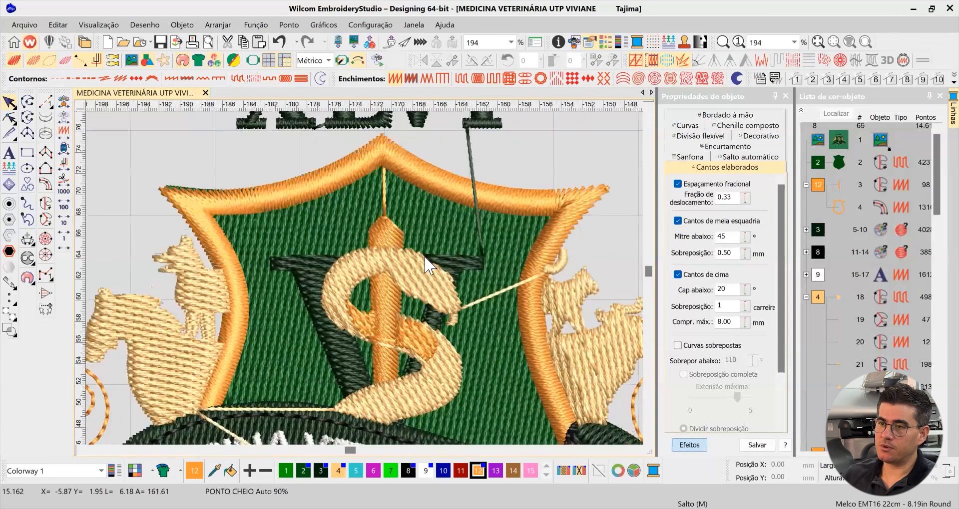
scroll(426, 261, up, 2)
Select the orange staff and the beige snake in turn to compare their stitch types, and inspect the staff's outline nodes
click(428, 229)
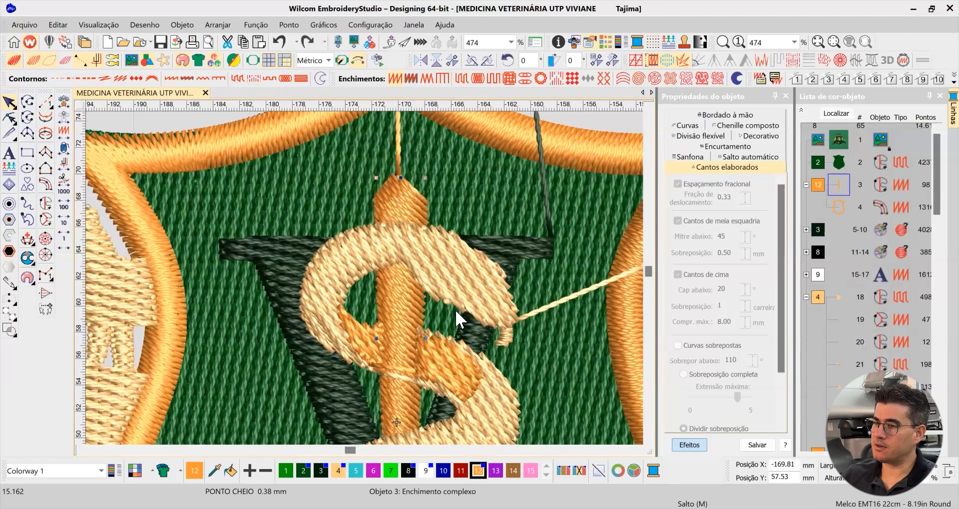
click(428, 268)
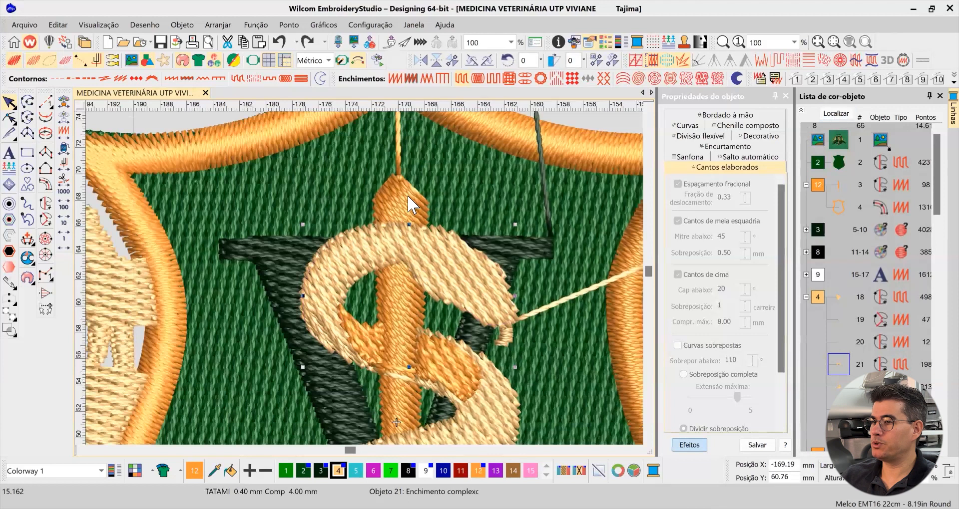
click(407, 195)
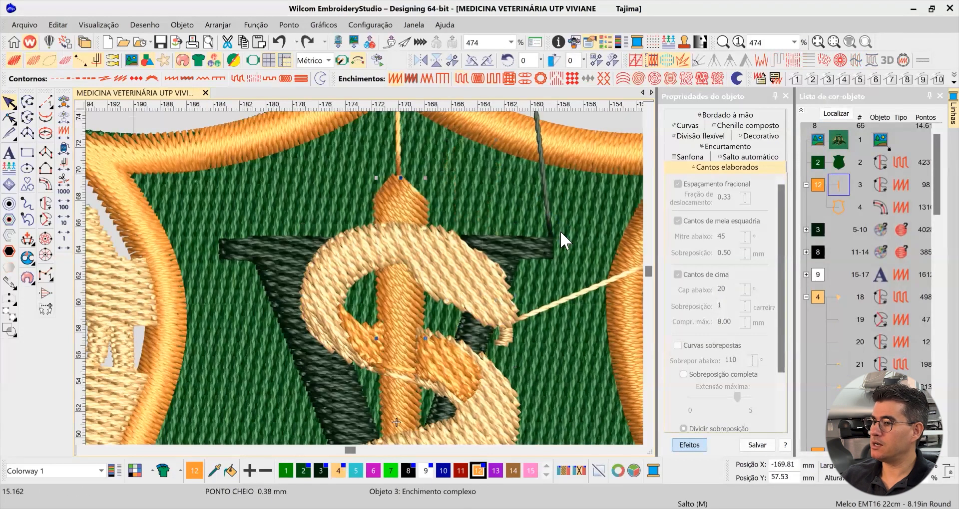
click(9, 118)
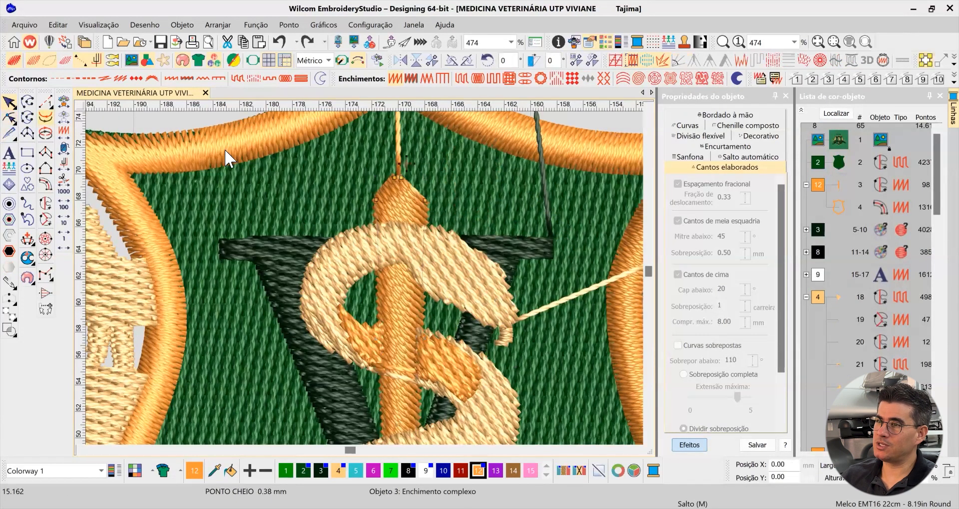
click(9, 103)
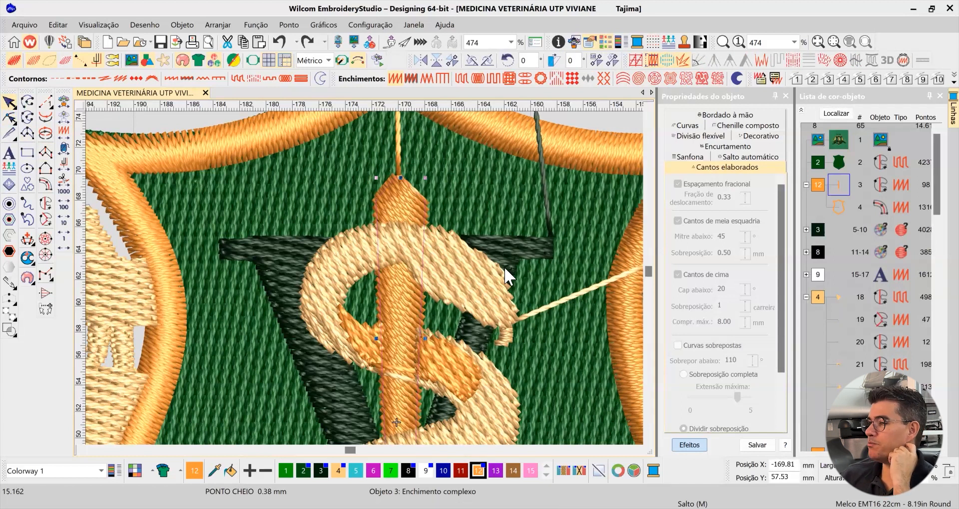
click(443, 258)
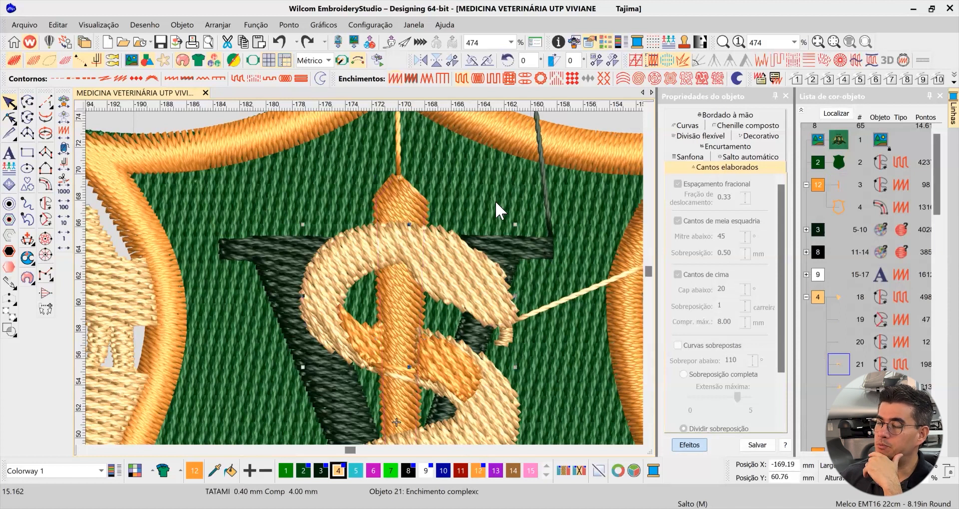
click(409, 218)
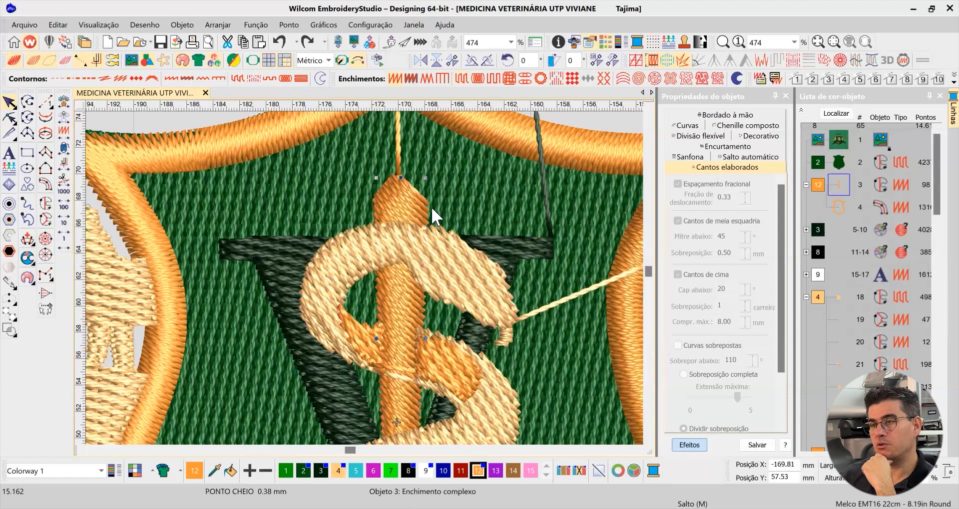